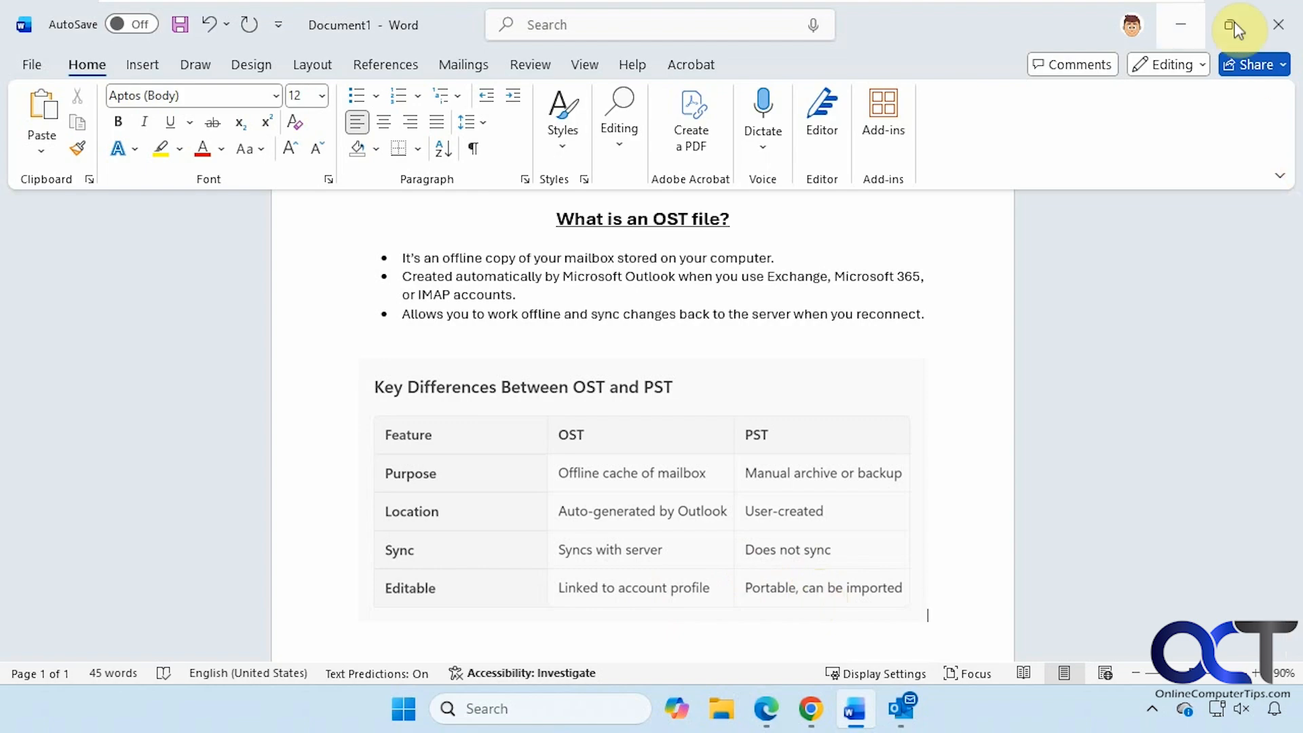
# Step: Open the OST file from the desktop and browse the PC for an application to open it with
pyautogui.click(1185, 25)
pyautogui.click(41, 488)
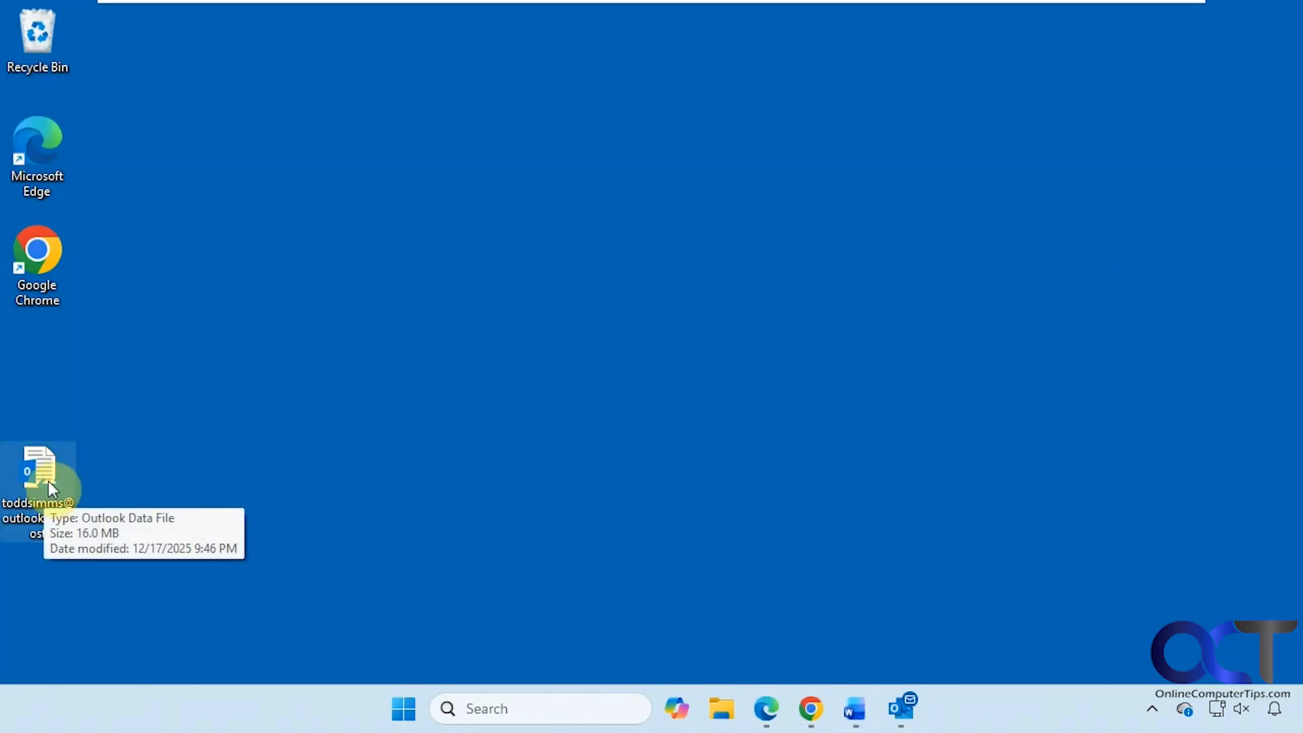
pyautogui.doubleClick(46, 479)
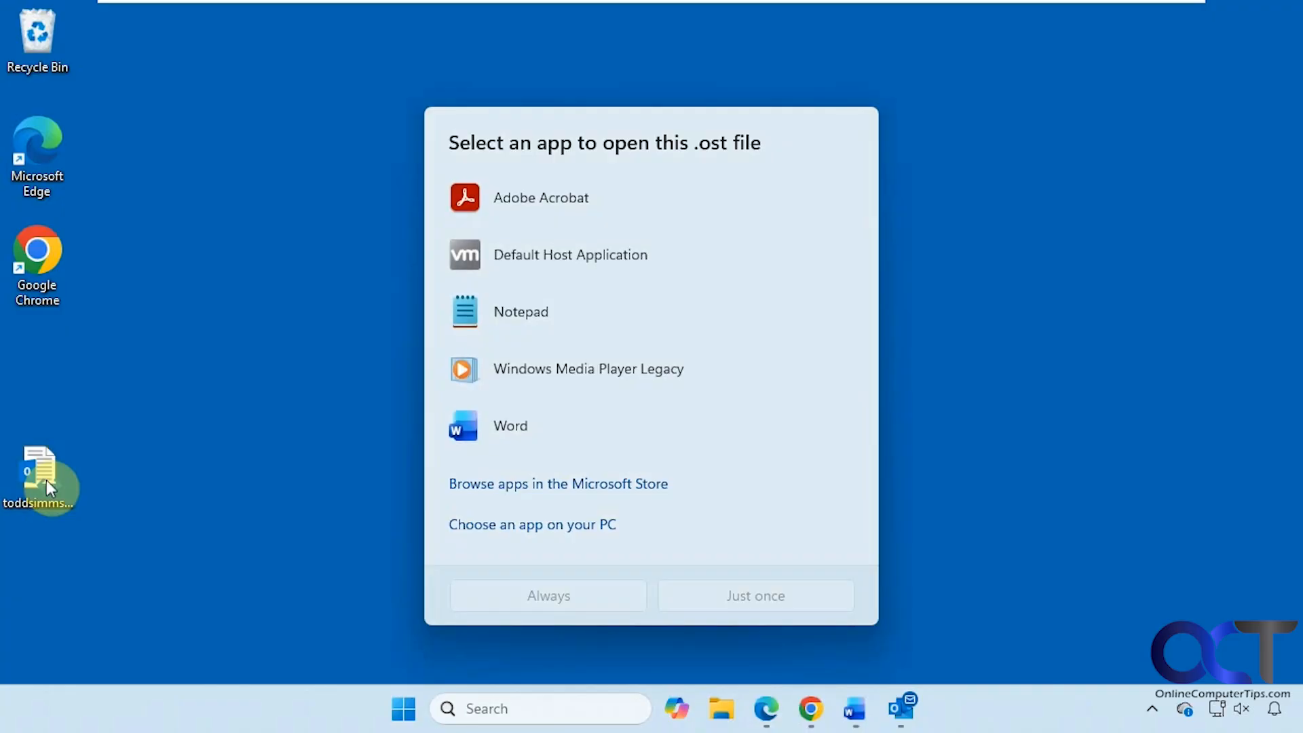
pyautogui.click(528, 526)
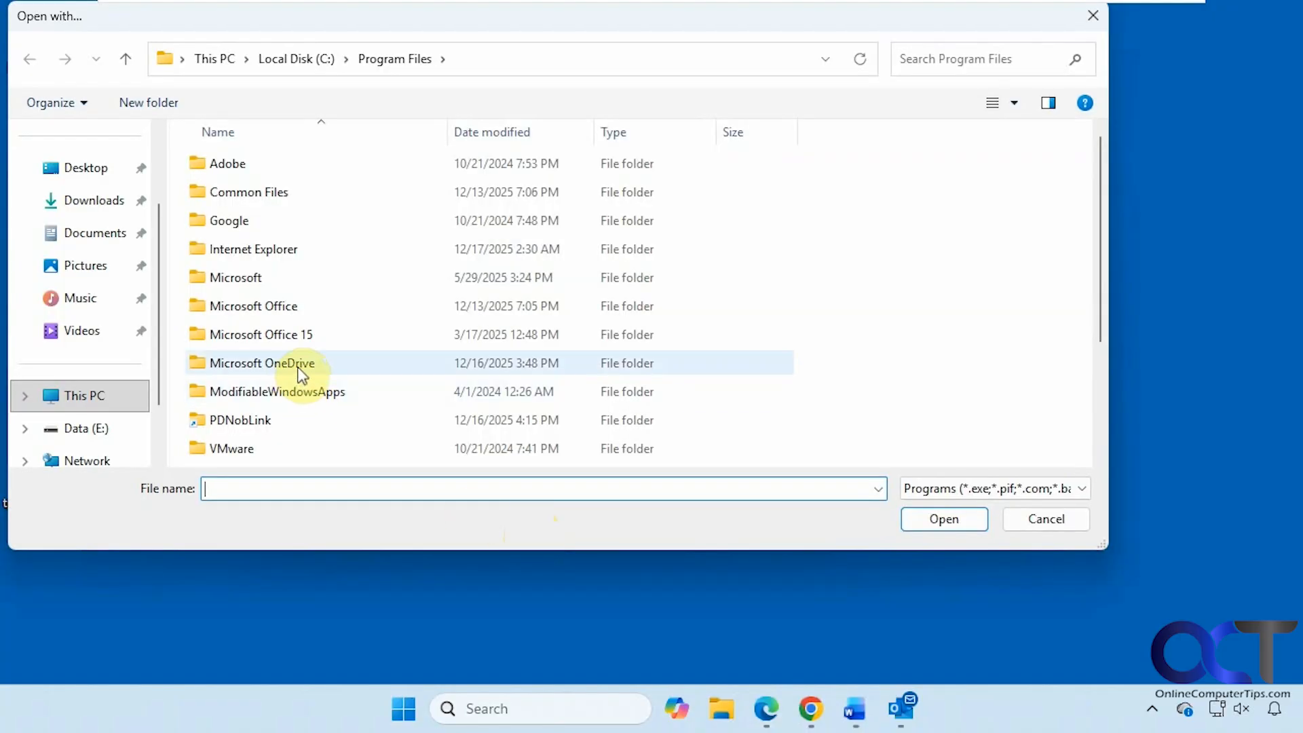
# Step: Try to open the OST file with the Outlook program from Program Files\Microsoft Office\root\Office16
pyautogui.doubleClick(287, 307)
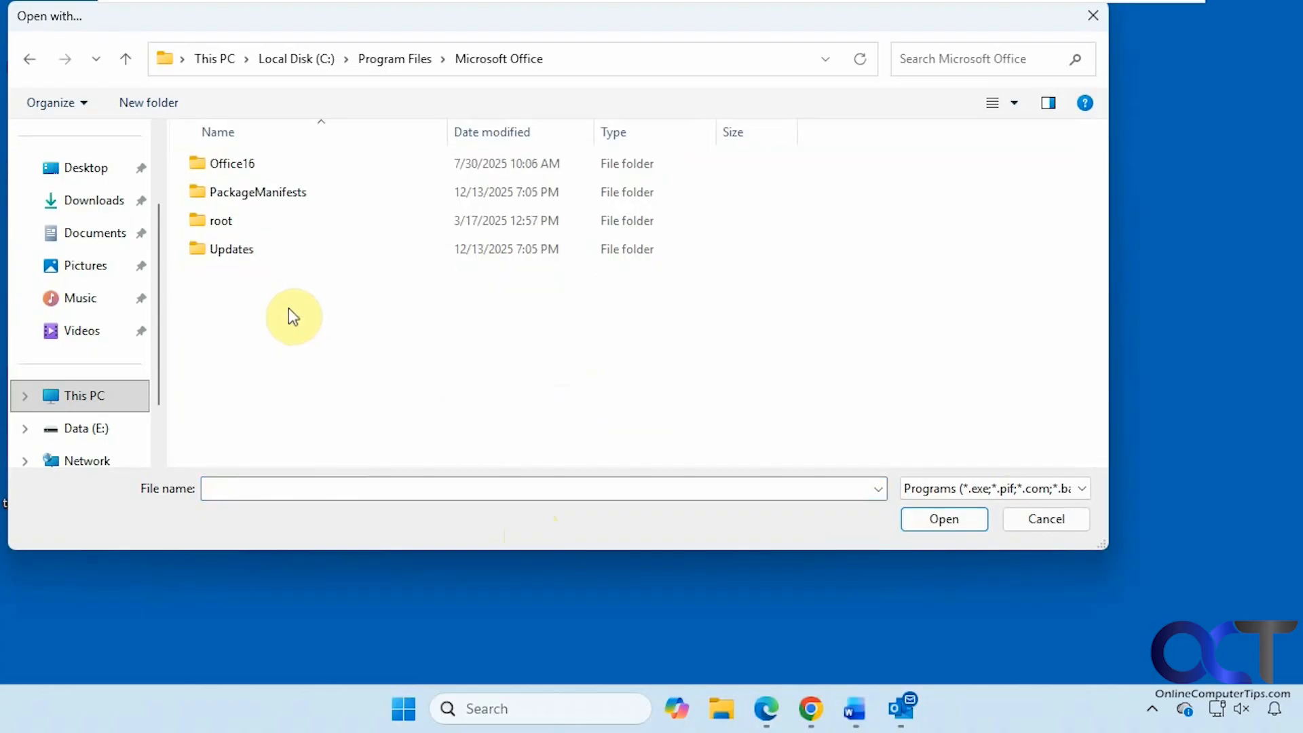
pyautogui.doubleClick(235, 218)
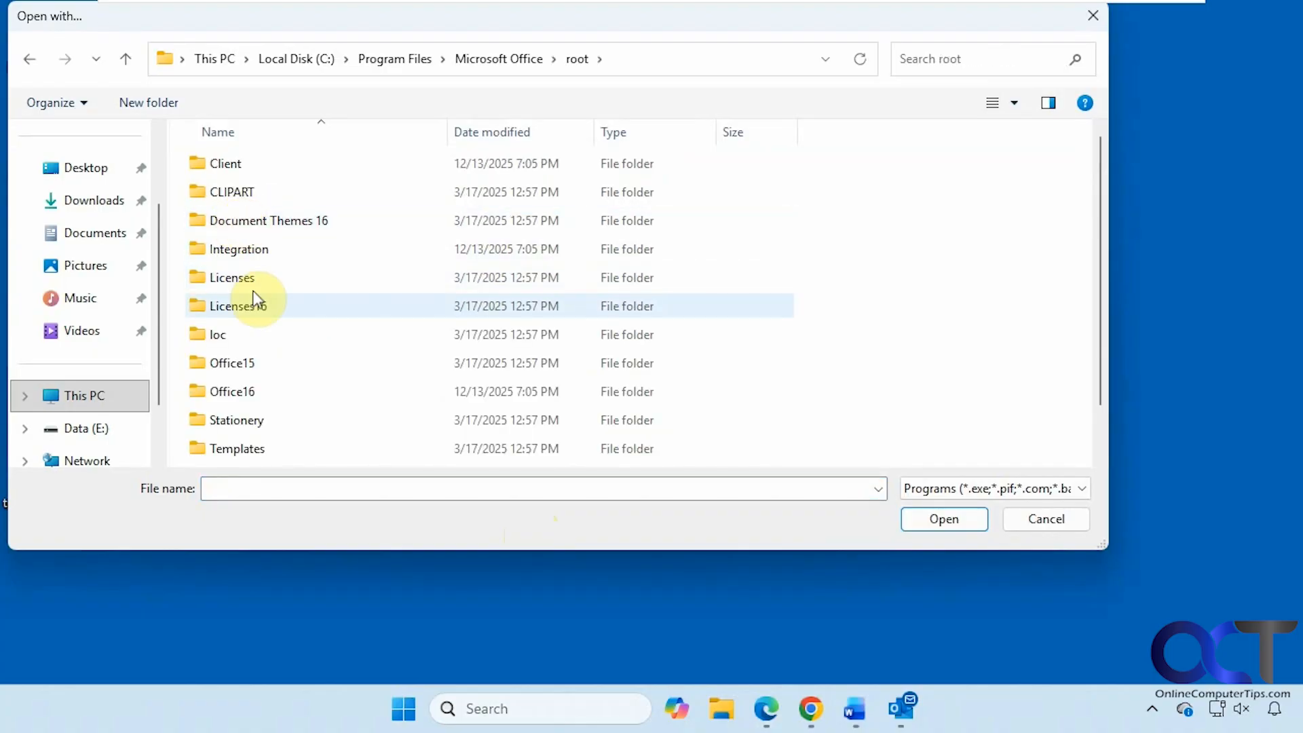
pyautogui.doubleClick(248, 392)
pyautogui.scroll(-15, 312, 401)
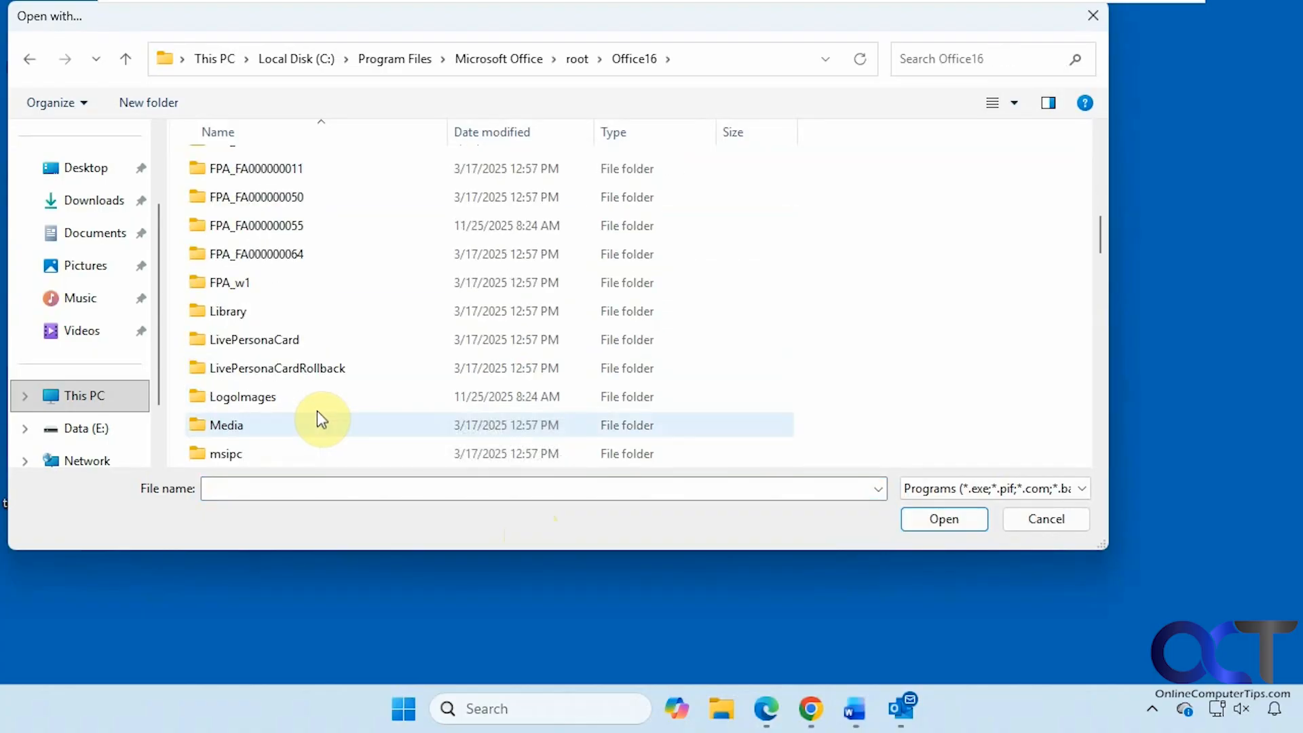
pyautogui.scroll(-3, 320, 413)
pyautogui.scroll(-2, 328, 422)
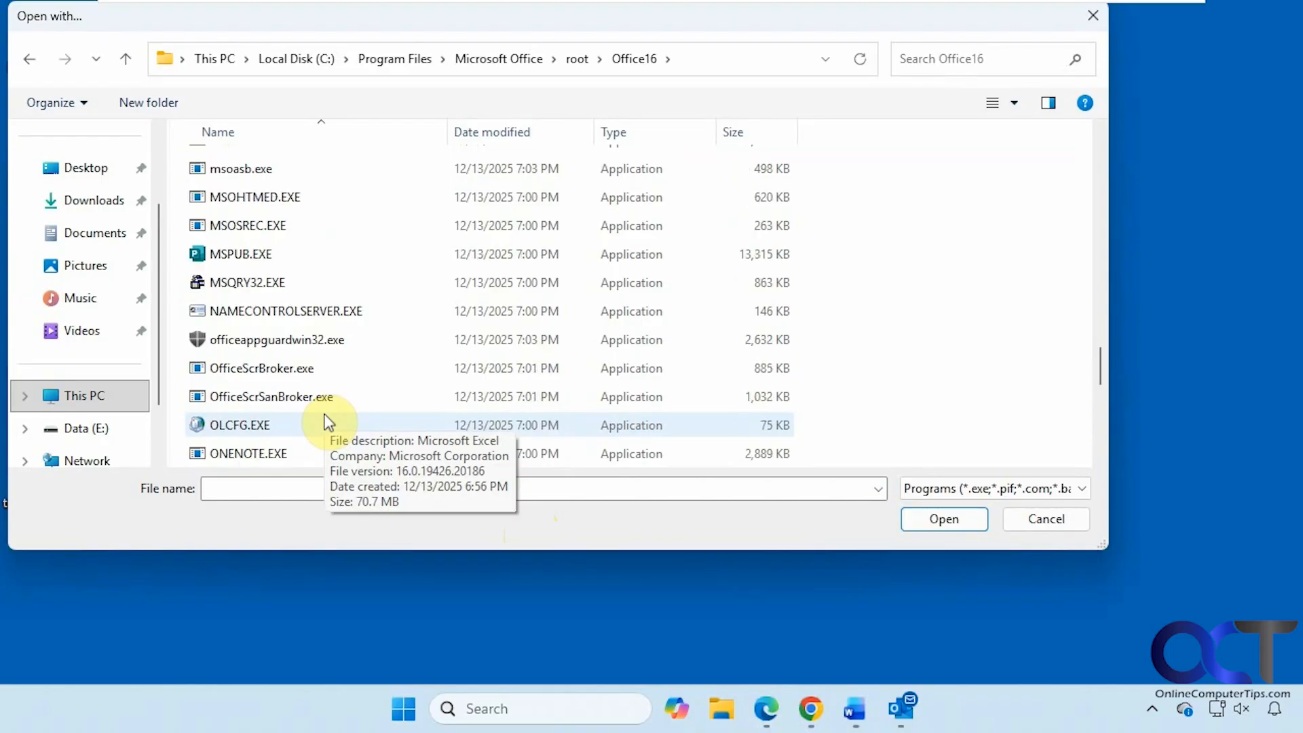
pyautogui.scroll(-1, 319, 406)
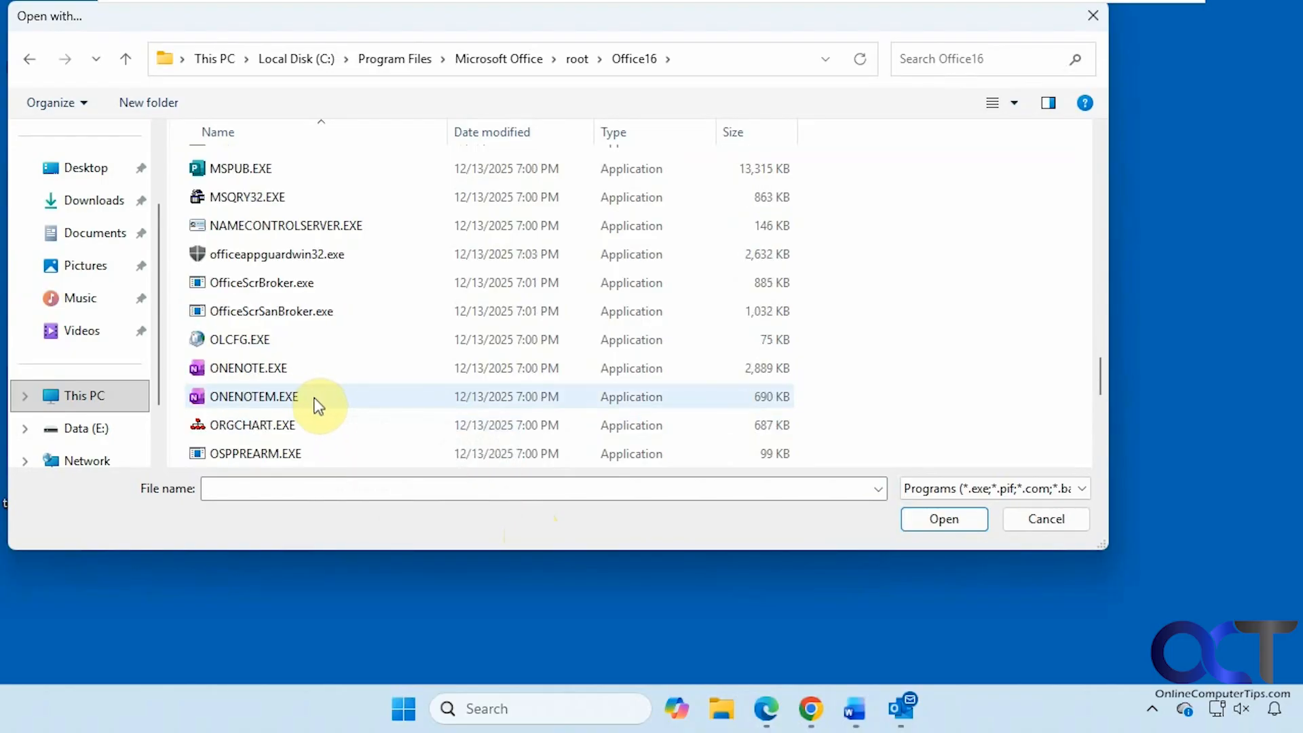
pyautogui.scroll(-1, 315, 401)
pyautogui.click(275, 399)
pyautogui.doubleClick(275, 400)
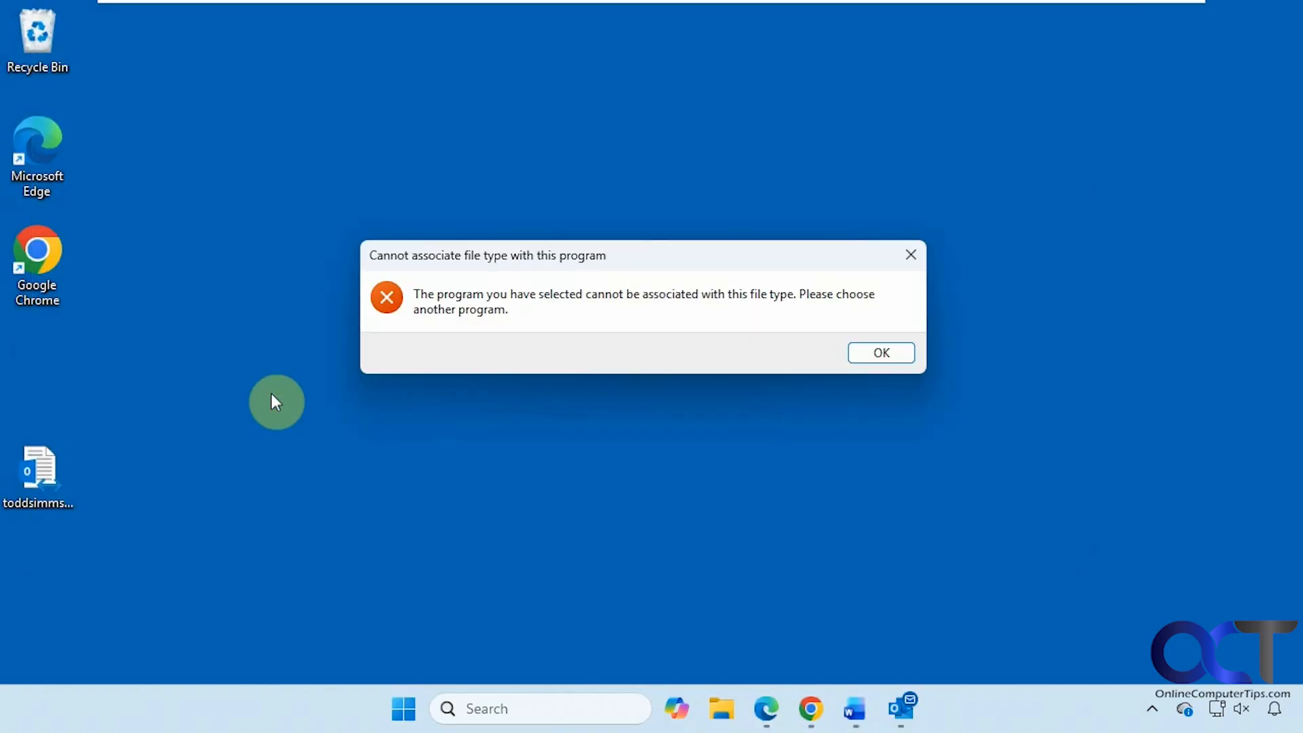
pyautogui.click(886, 352)
pyautogui.click(1064, 383)
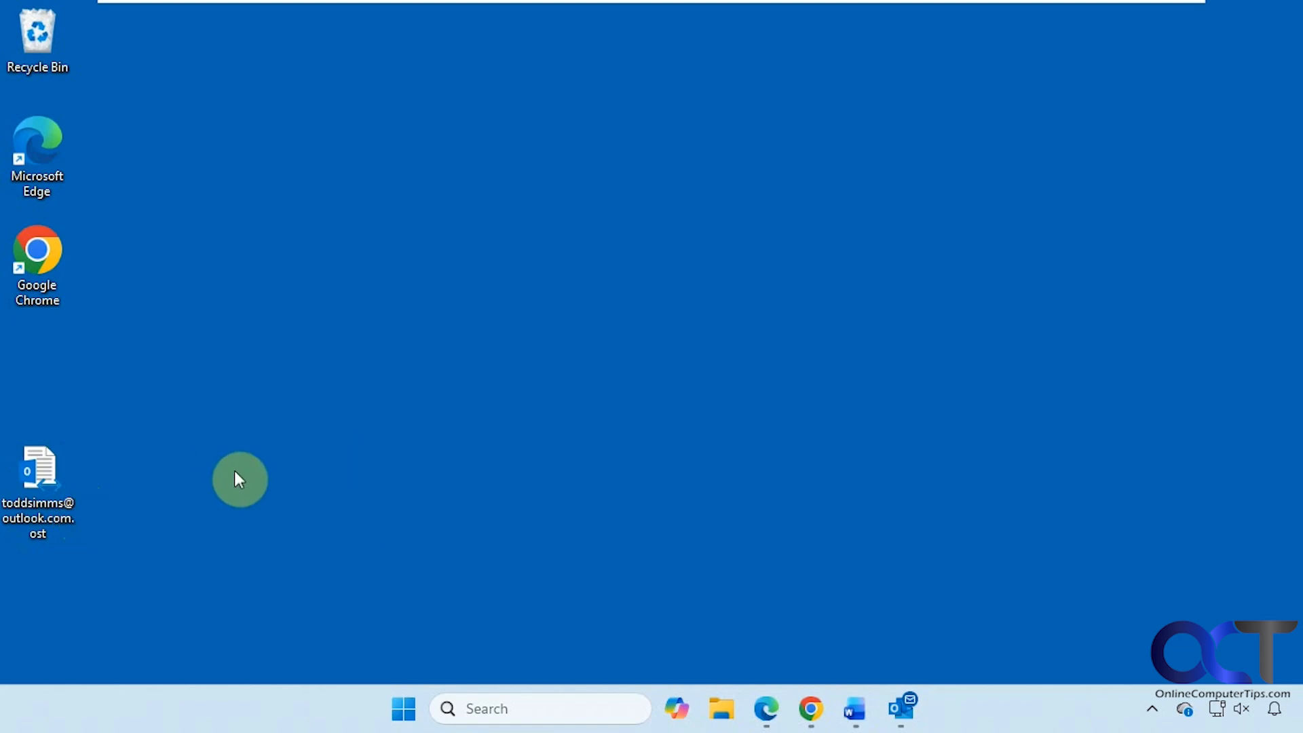
pyautogui.click(314, 493)
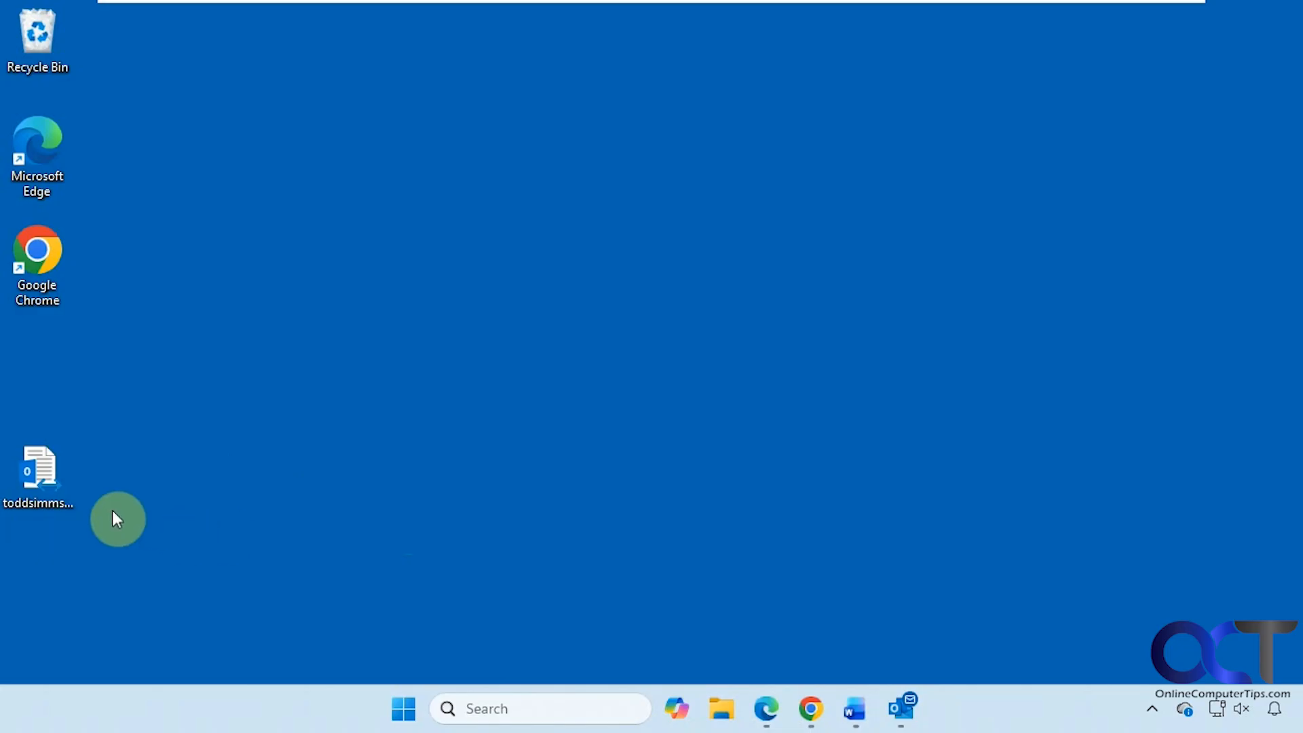
# Step: Switch to Chrome and sign in to the Stellar OST to PST converter with the existing Google account, allowing access
pyautogui.click(811, 709)
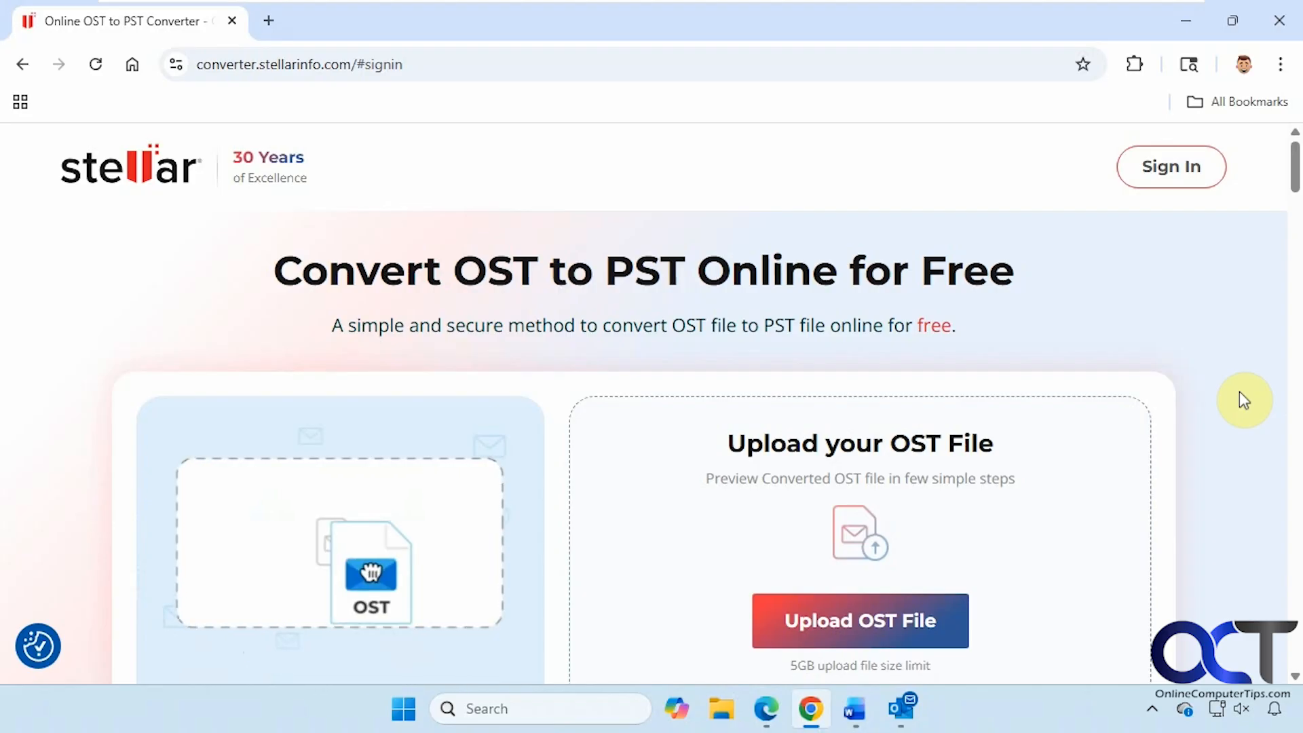
pyautogui.click(1172, 167)
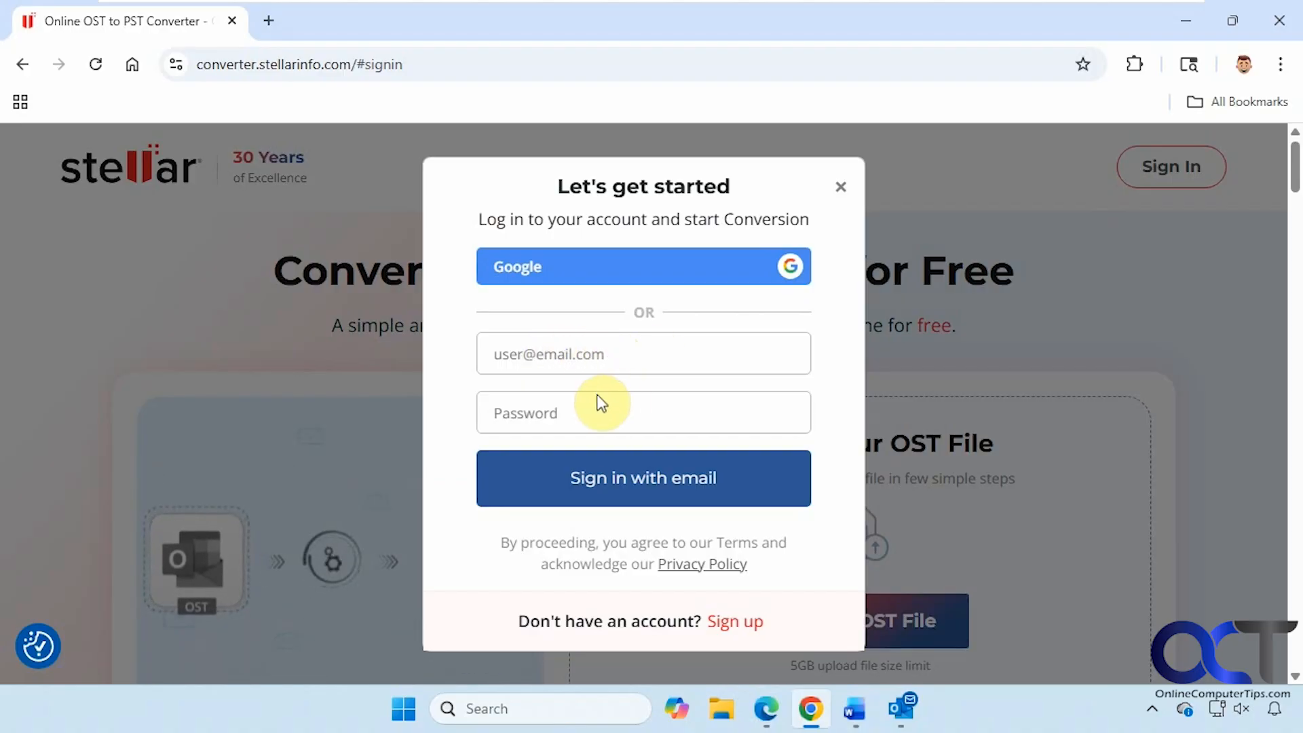
pyautogui.click(597, 280)
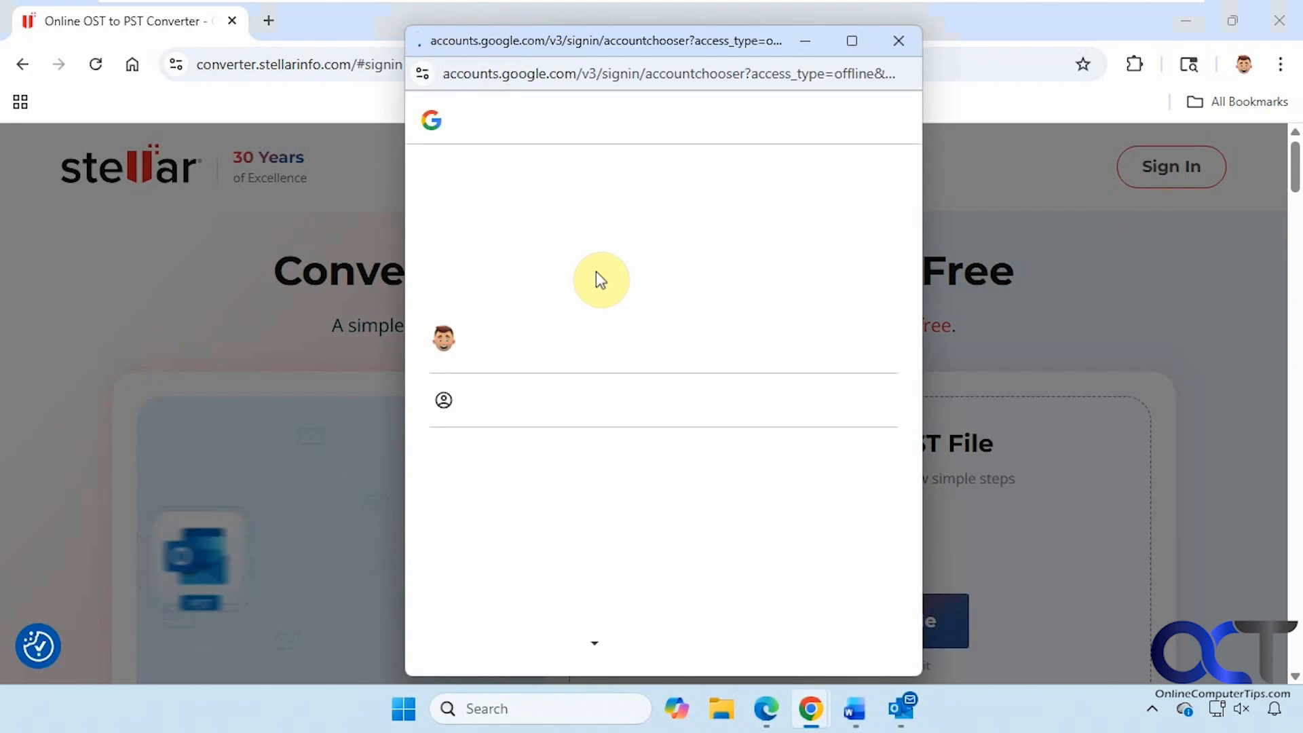
pyautogui.click(592, 348)
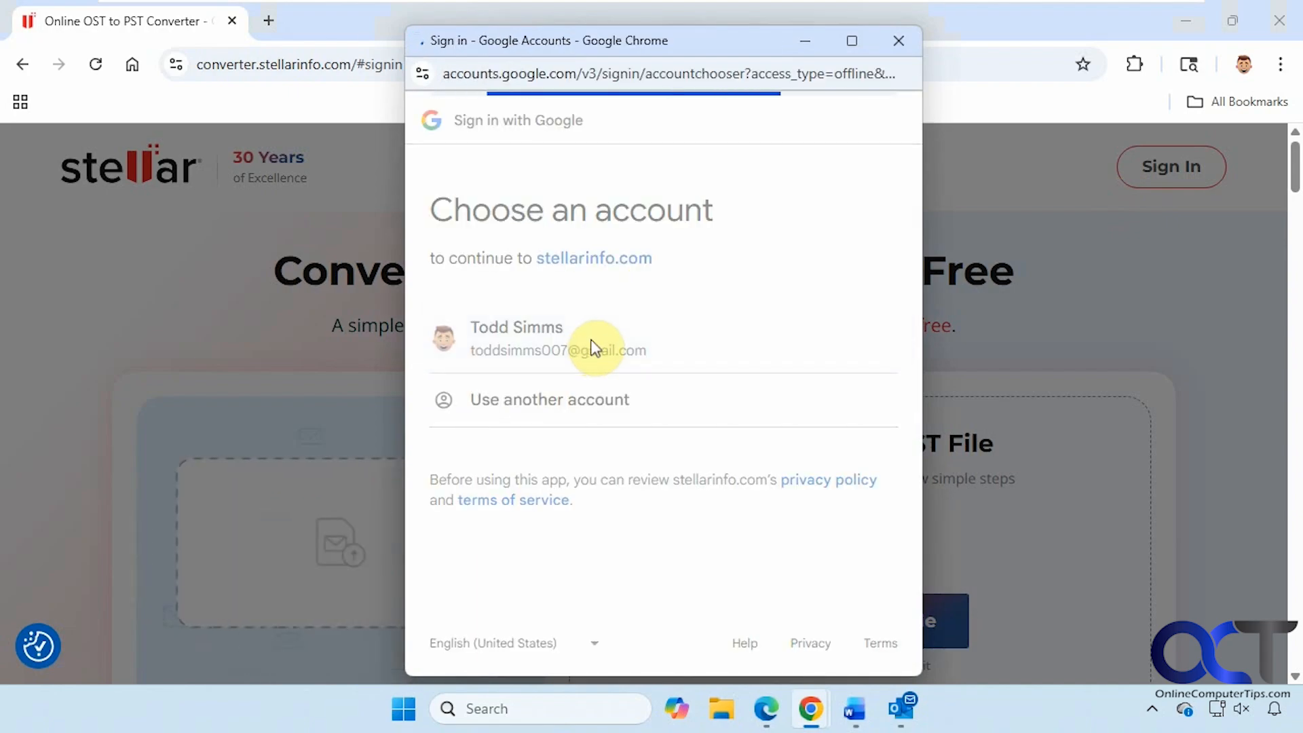
pyautogui.scroll(-3, 679, 476)
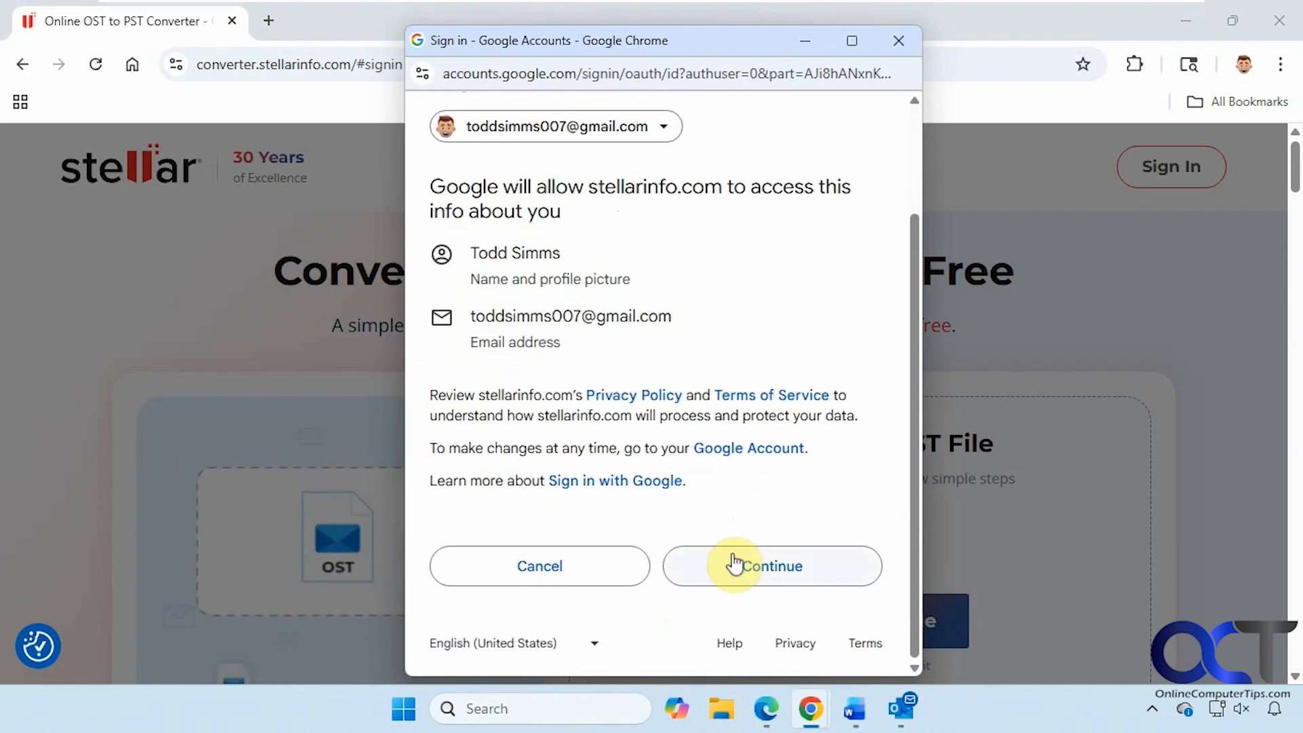
pyautogui.click(746, 569)
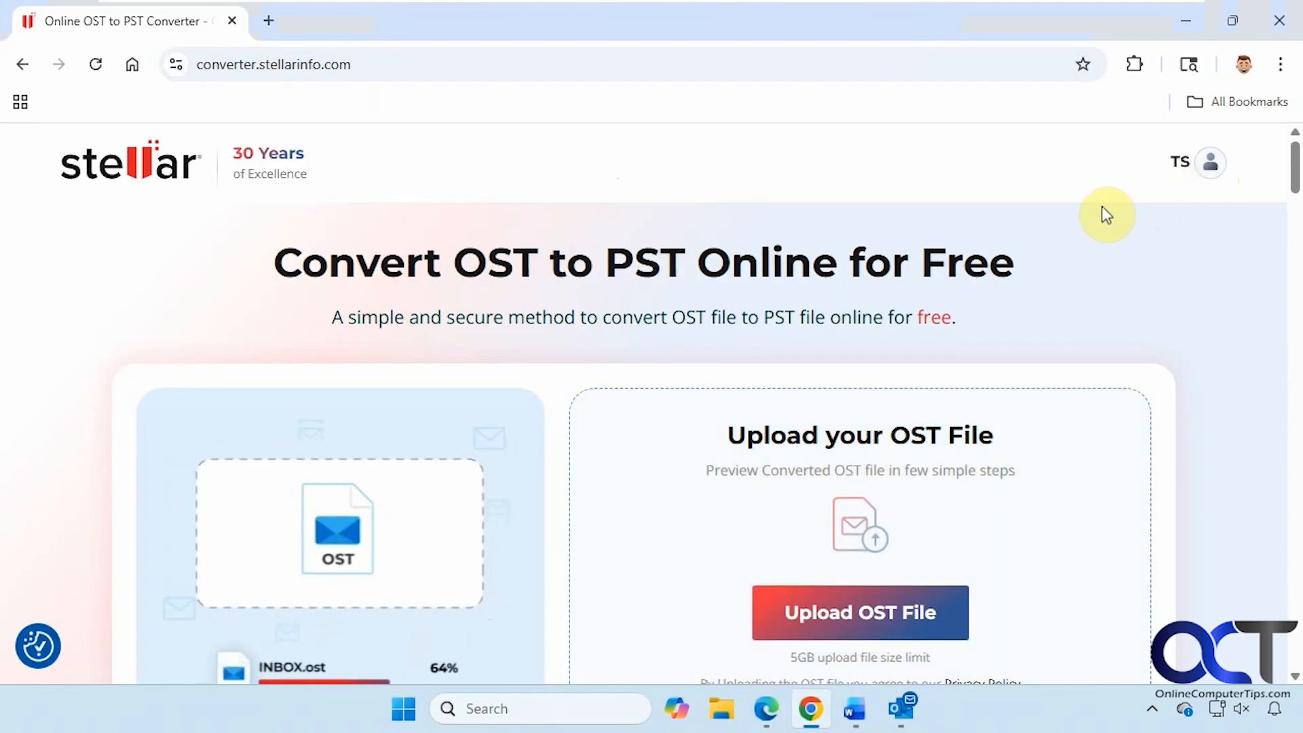
# Step: Check the size of the OST file on the desktop in its properties, then close them
pyautogui.scroll(-3, 1121, 396)
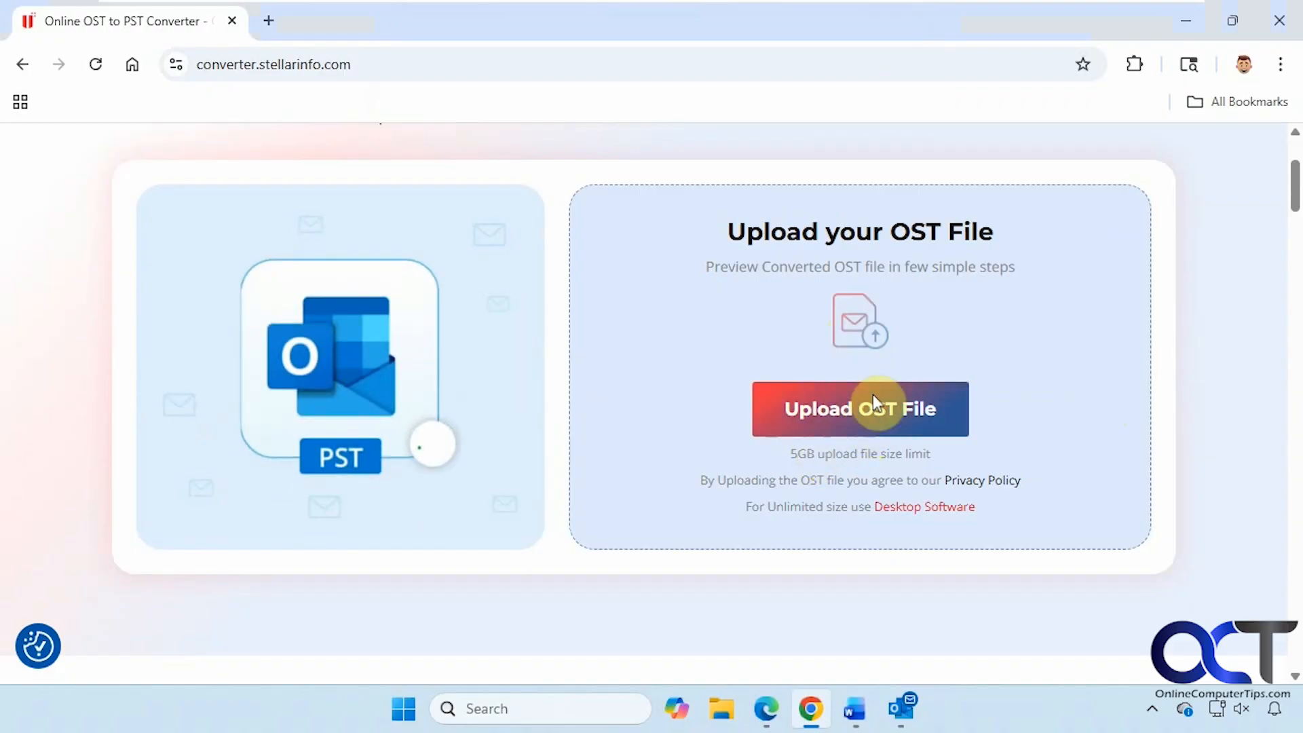
pyautogui.click(1187, 22)
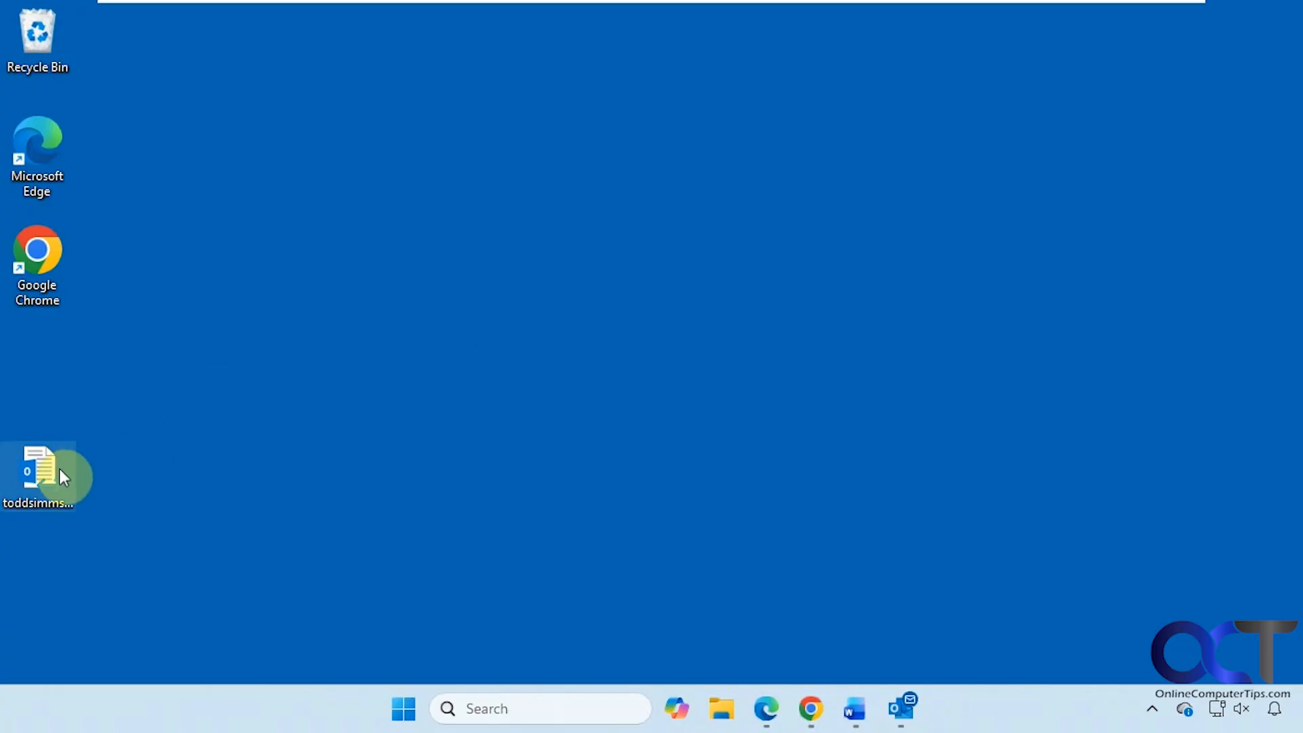
pyautogui.rightClick(60, 476)
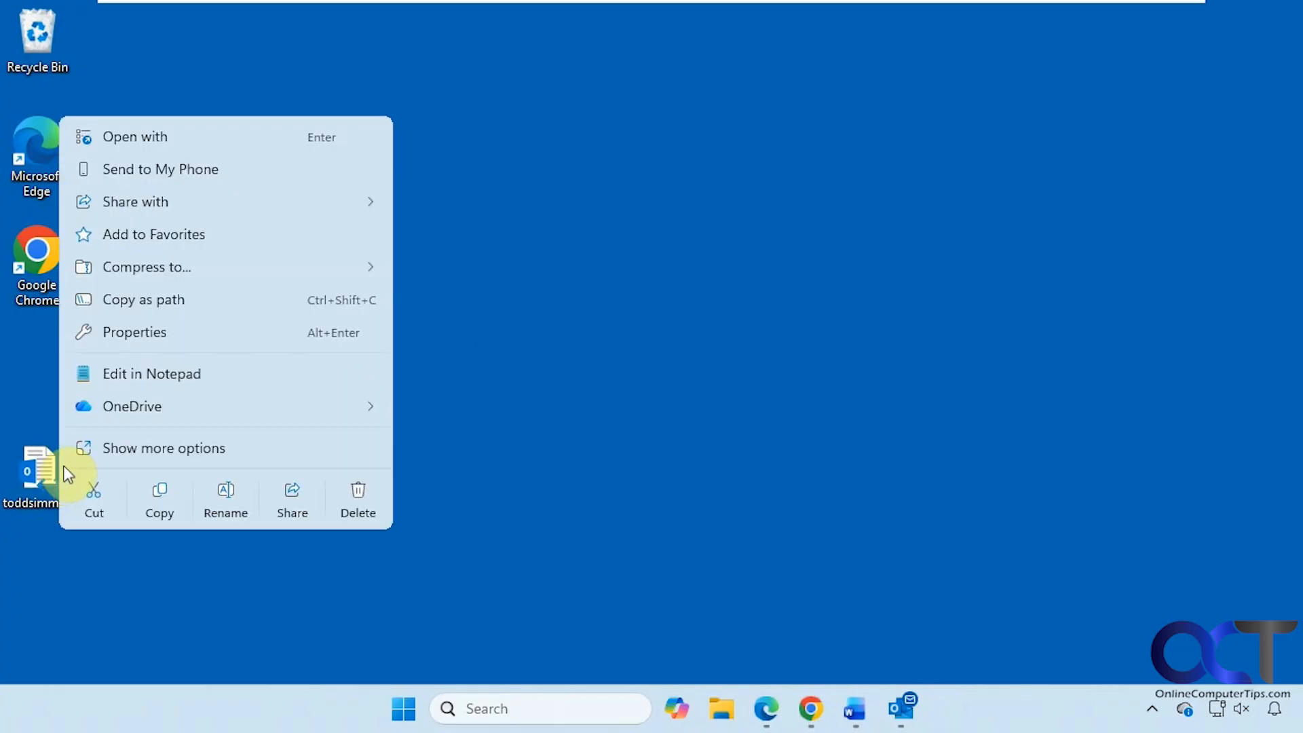
pyautogui.click(147, 334)
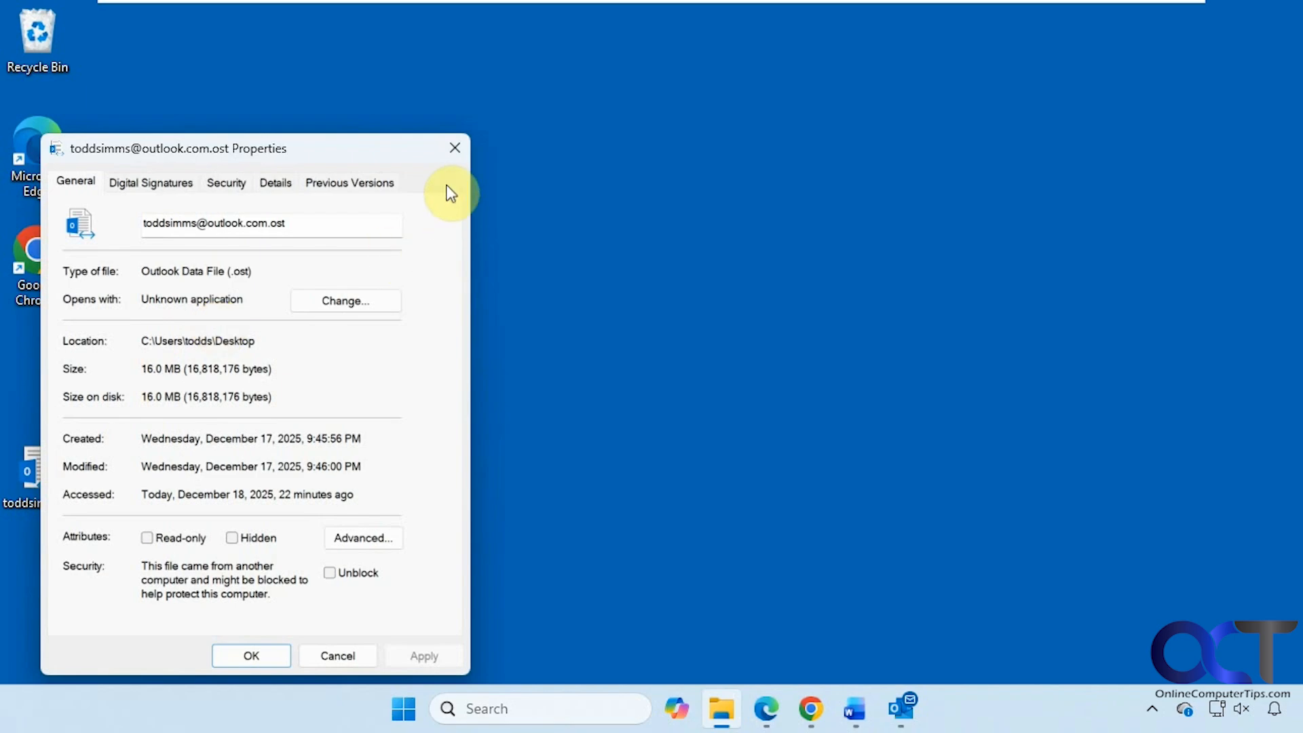
pyautogui.click(454, 148)
# Step: Return to Chrome, upload the OST file from the Desktop folder to the converter, and start its conversion to PST
pyautogui.click(811, 708)
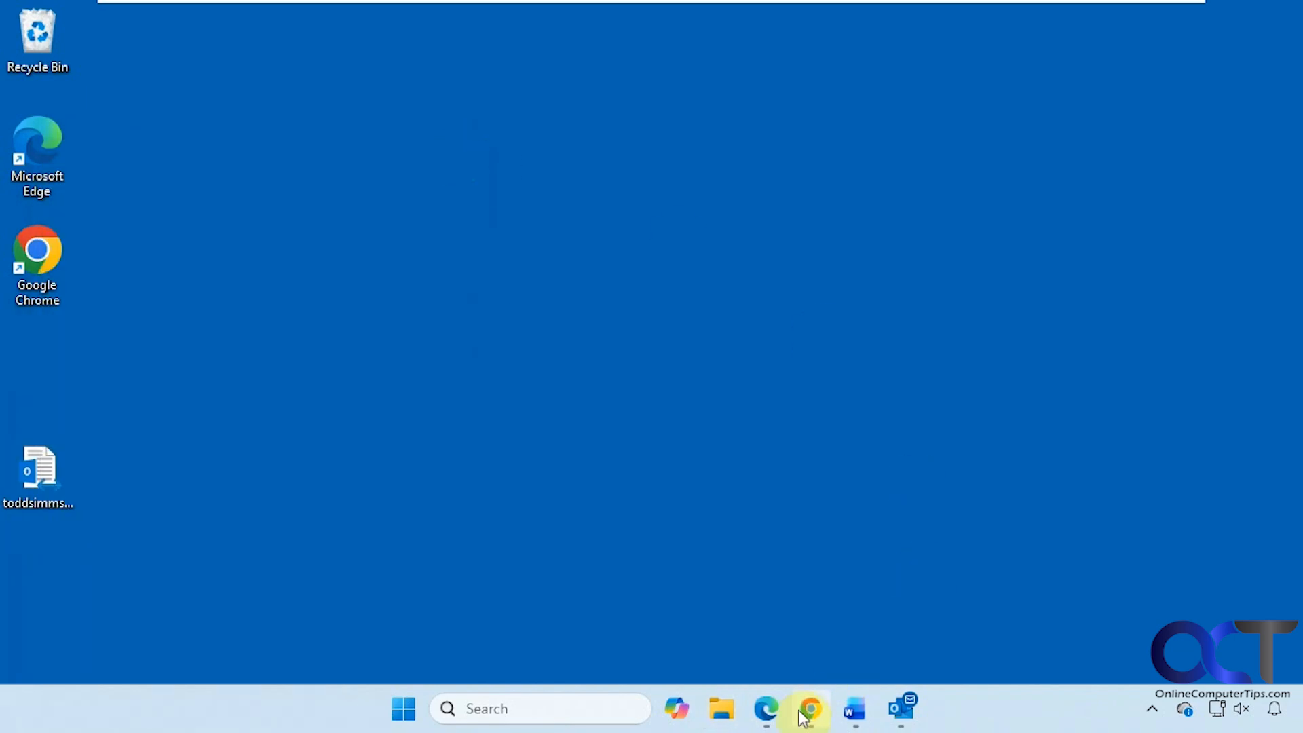
pyautogui.click(844, 420)
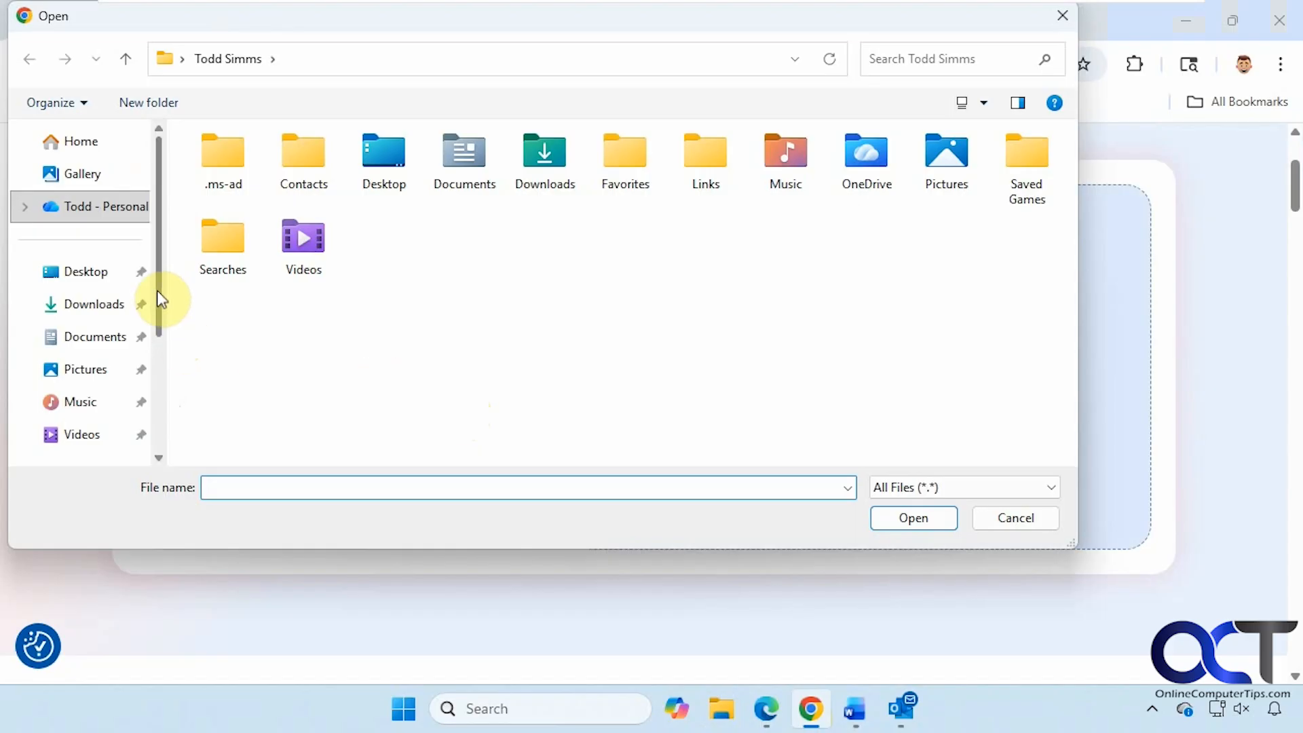
pyautogui.click(91, 278)
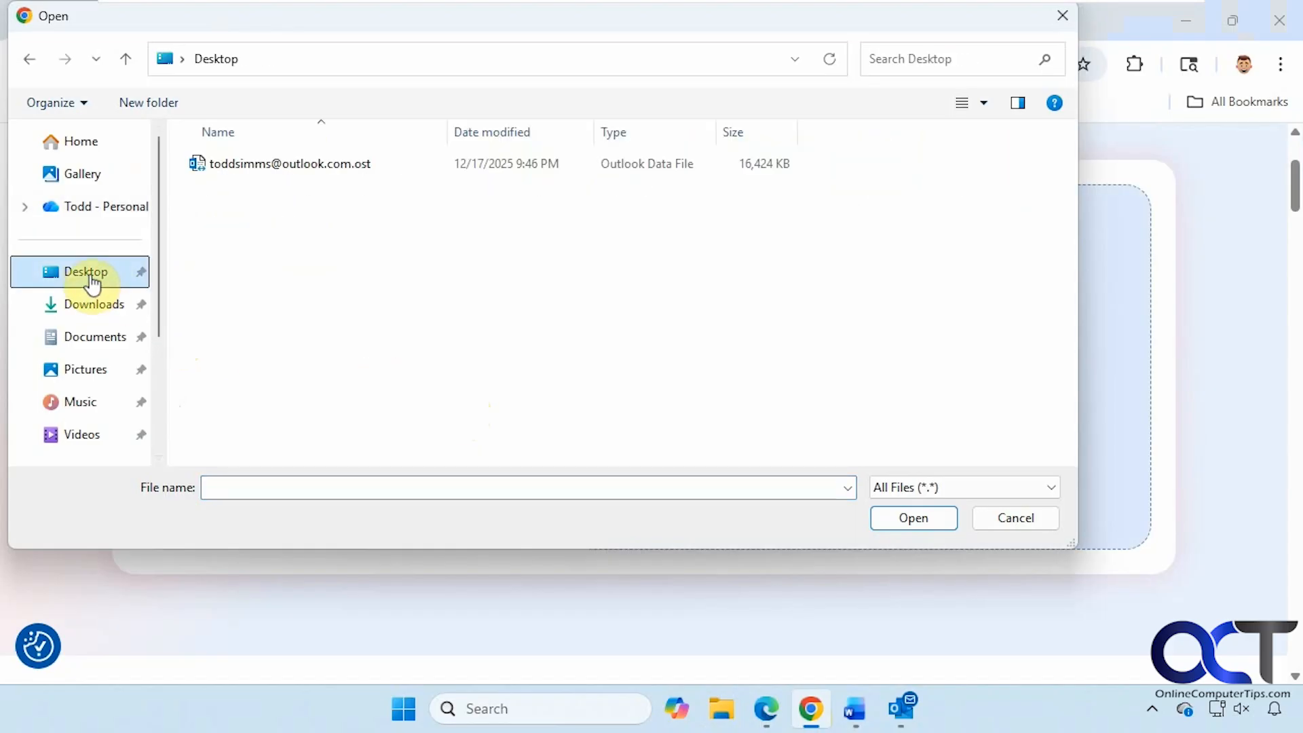
pyautogui.doubleClick(245, 170)
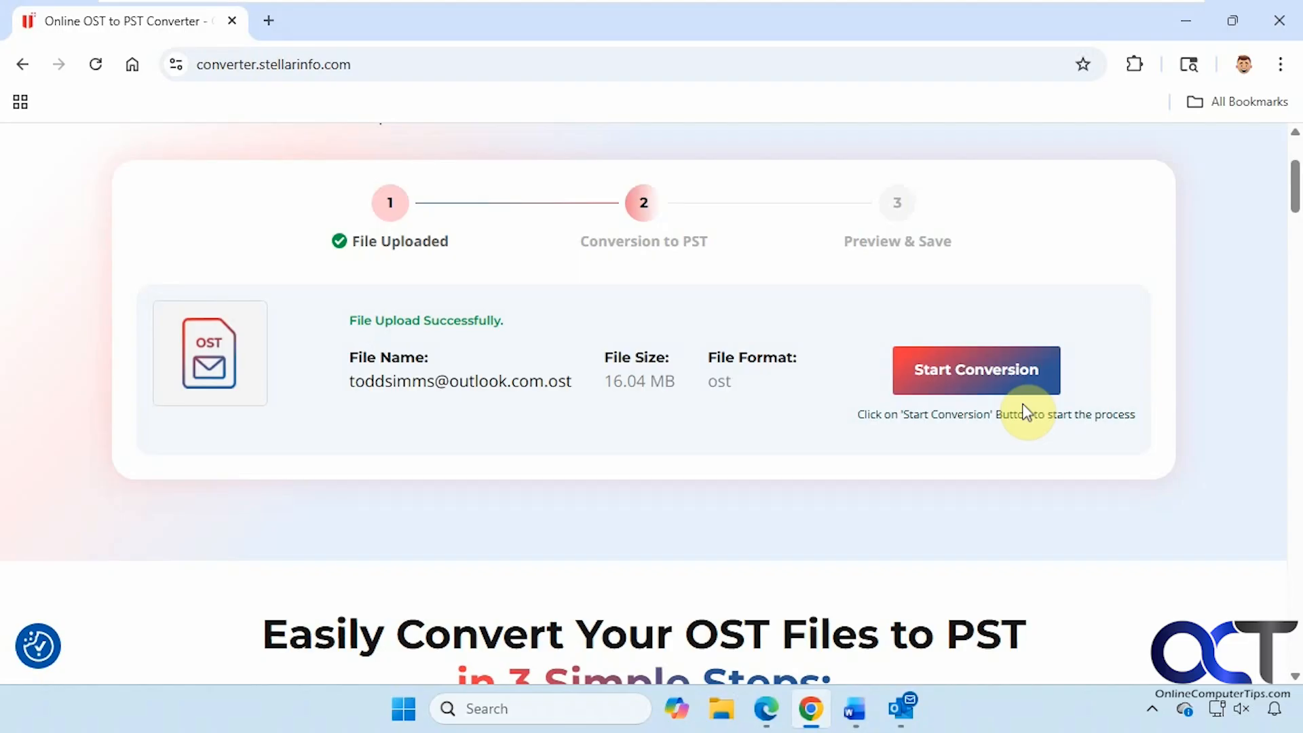
pyautogui.click(975, 387)
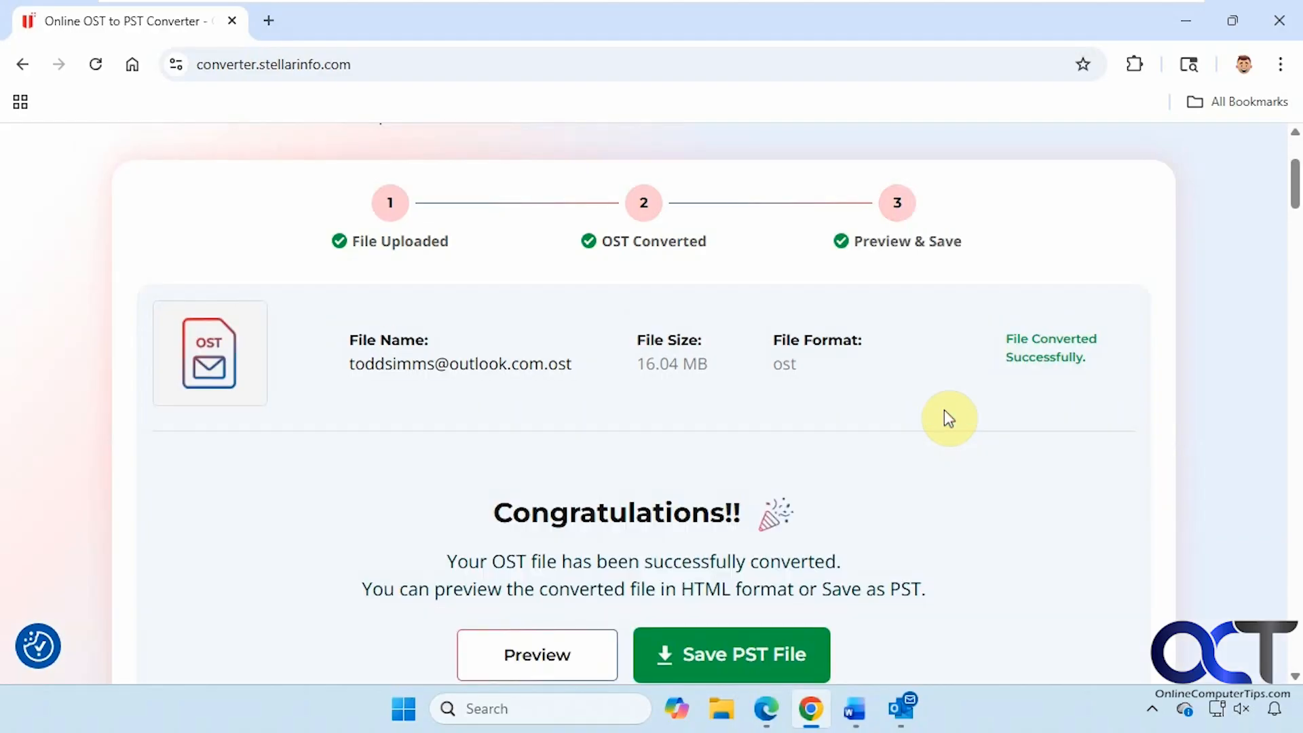
# Step: Save the HTML preview of the converted file to the Desktop as ConvertedOST.html
pyautogui.scroll(-3, 949, 419)
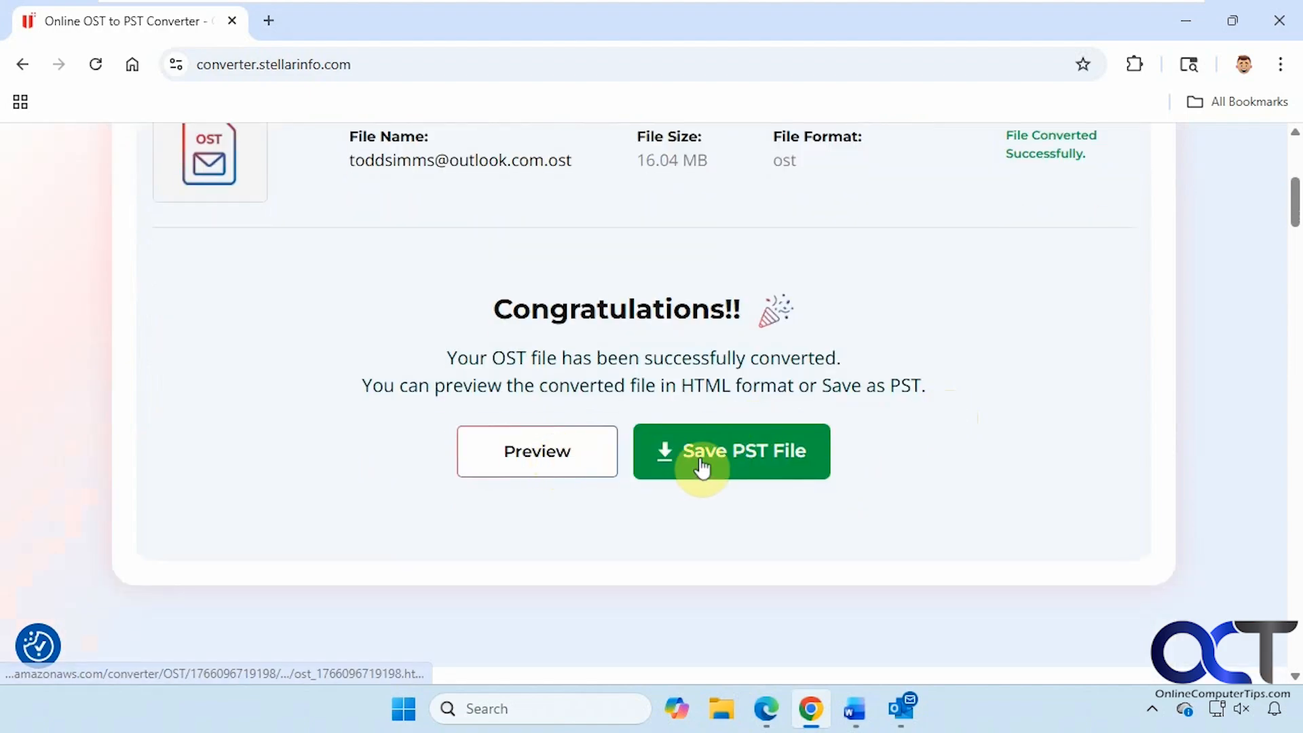
pyautogui.click(534, 464)
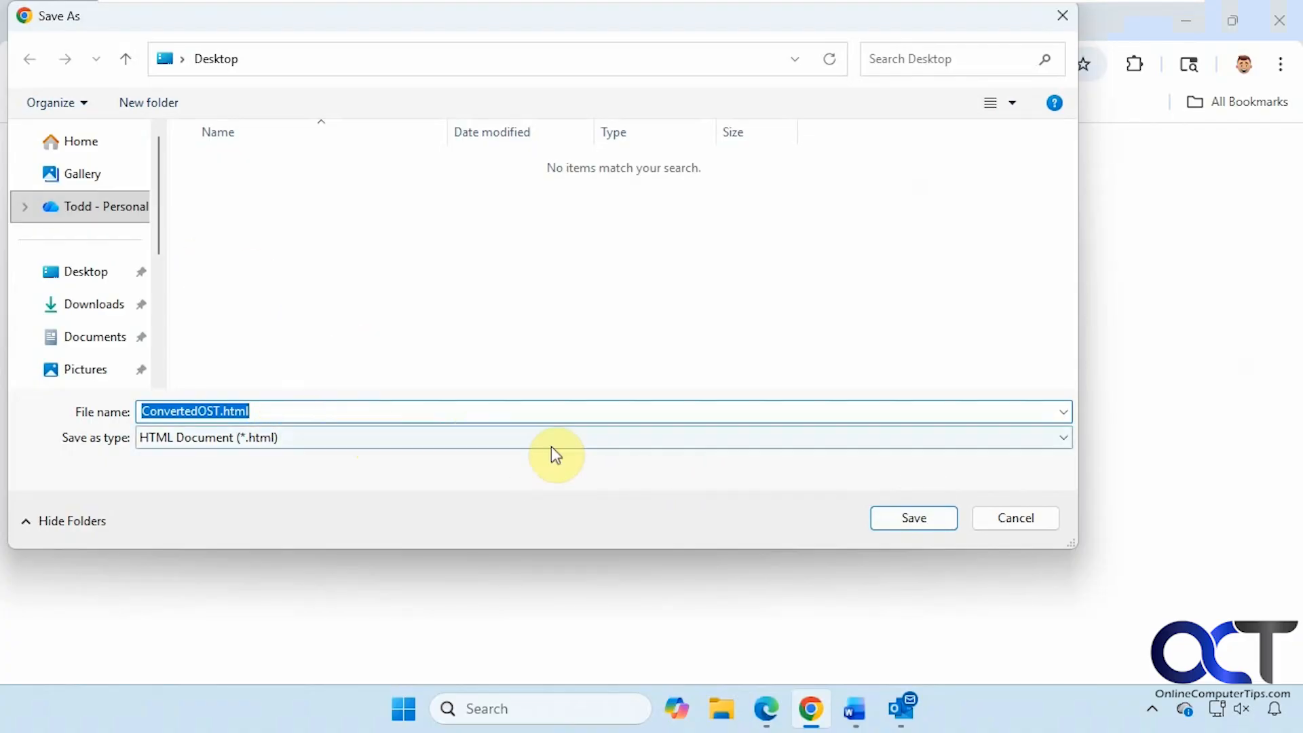
pyautogui.click(912, 520)
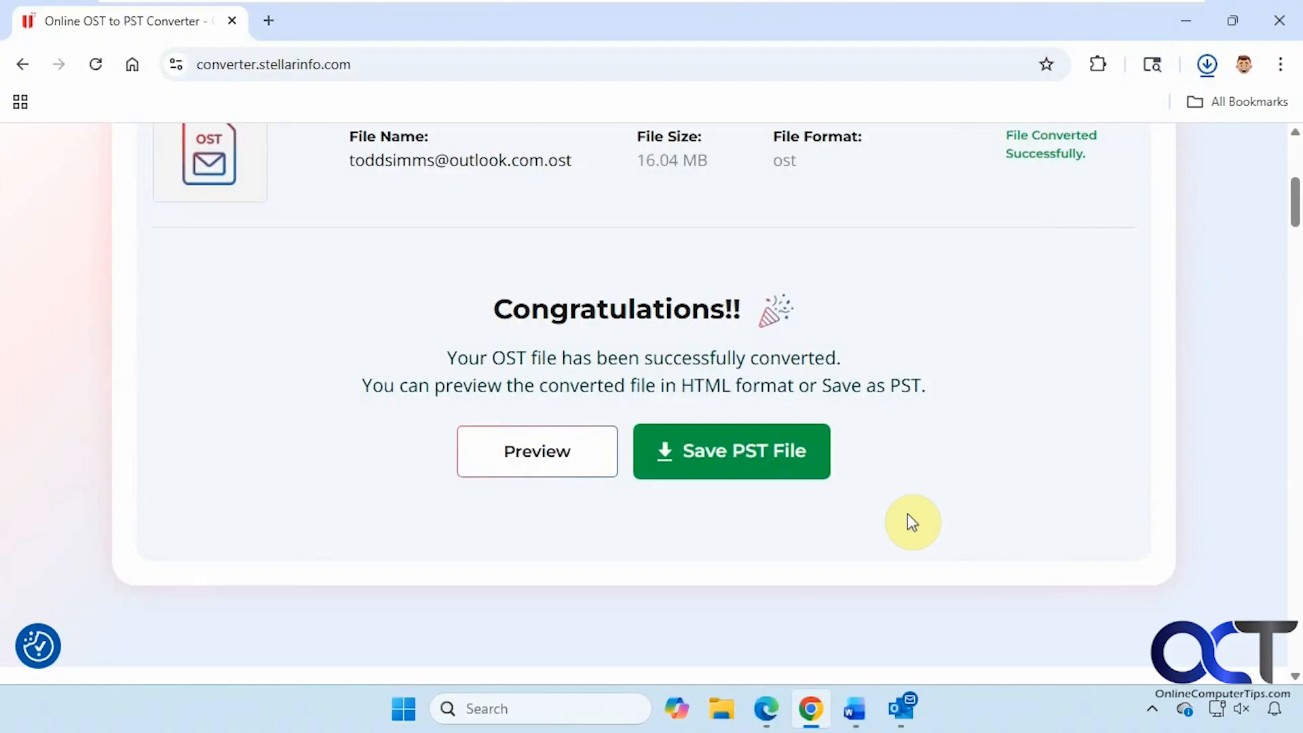
# Step: Open ConvertedOST.html from the desktop with Google Chrome
pyautogui.click(1186, 21)
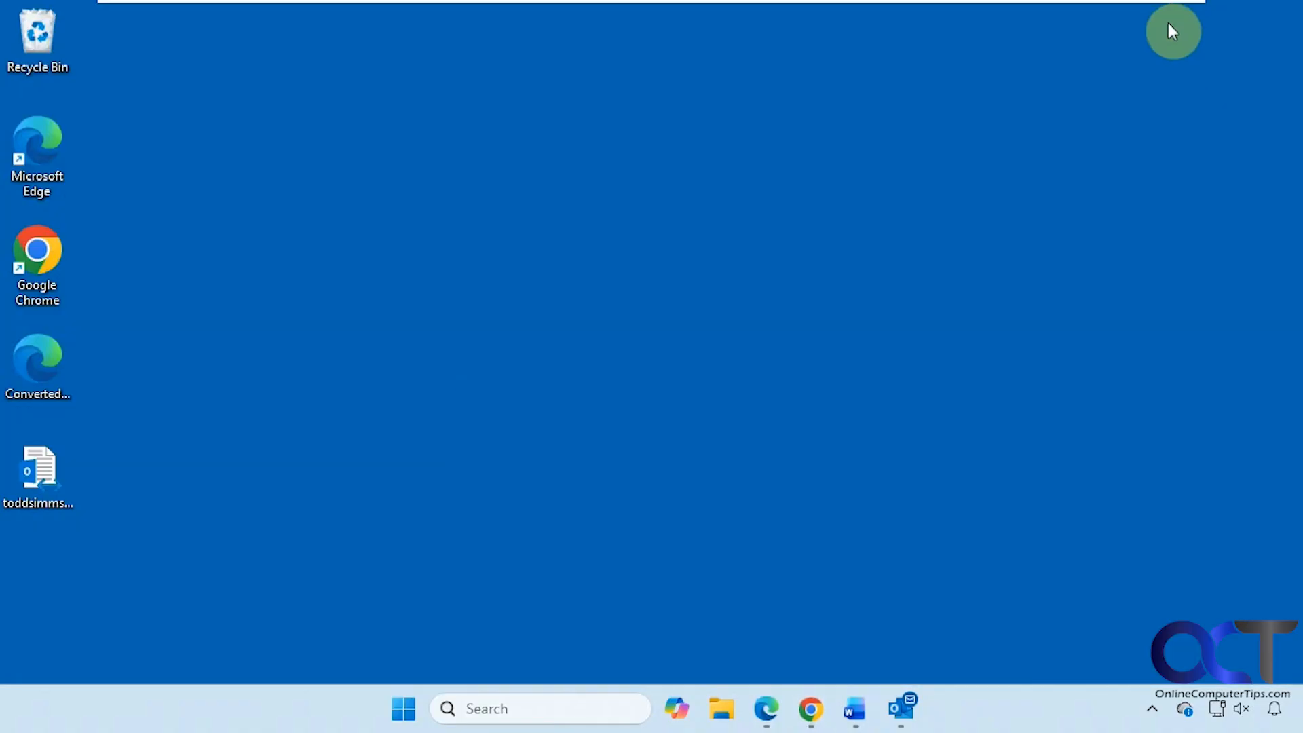
pyautogui.click(42, 440)
pyautogui.click(42, 370)
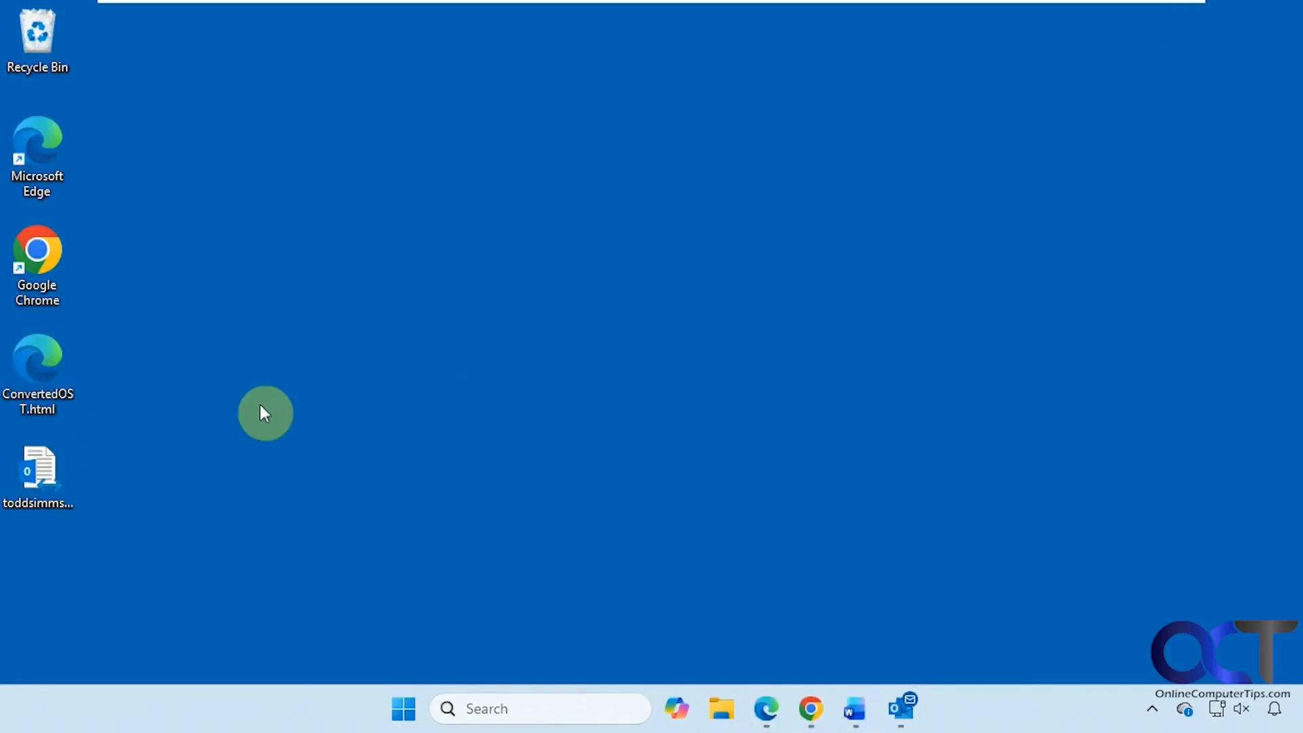
pyautogui.rightClick(56, 377)
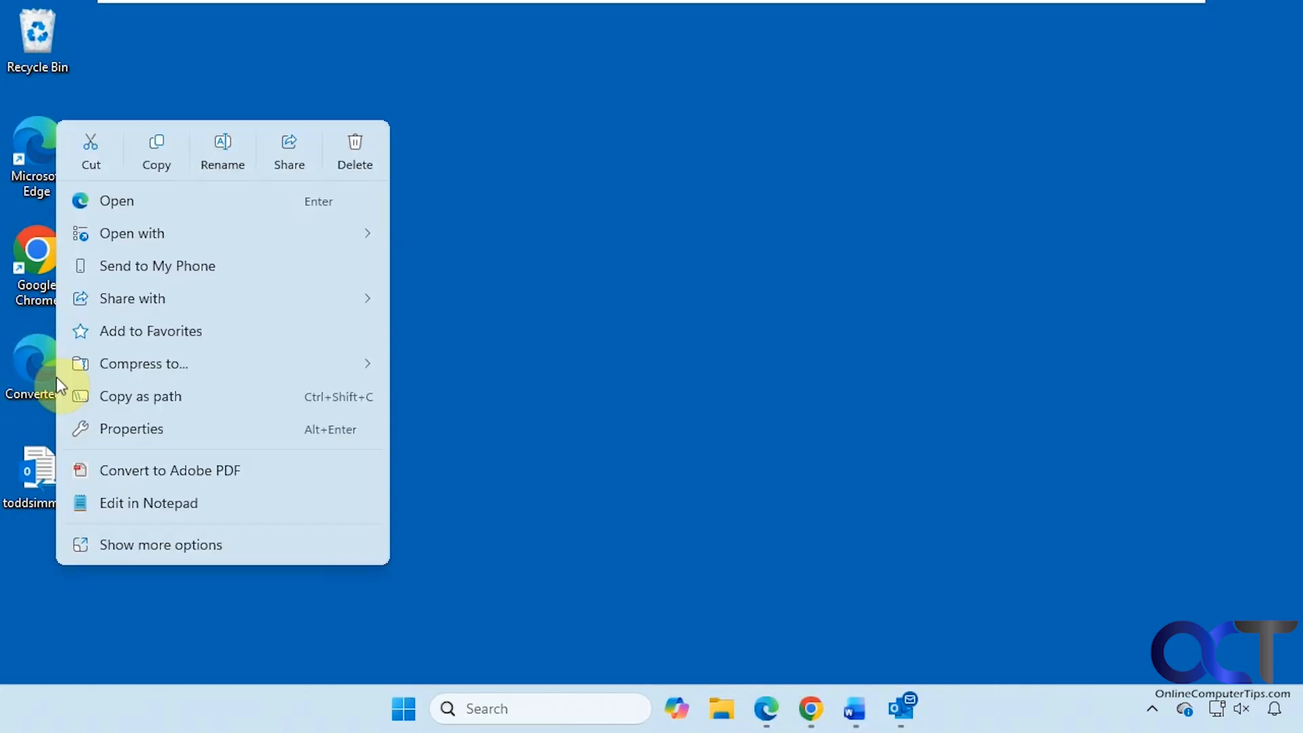
pyautogui.moveTo(282, 236)
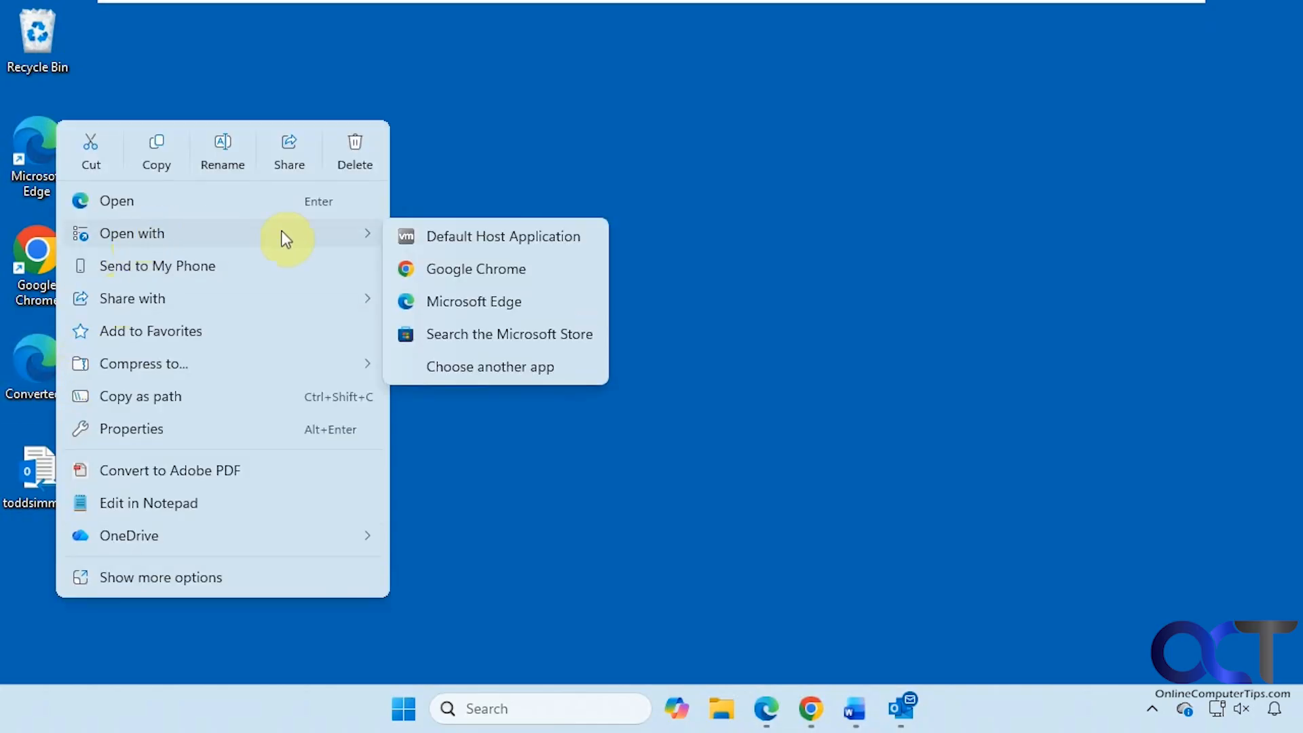
pyautogui.click(436, 268)
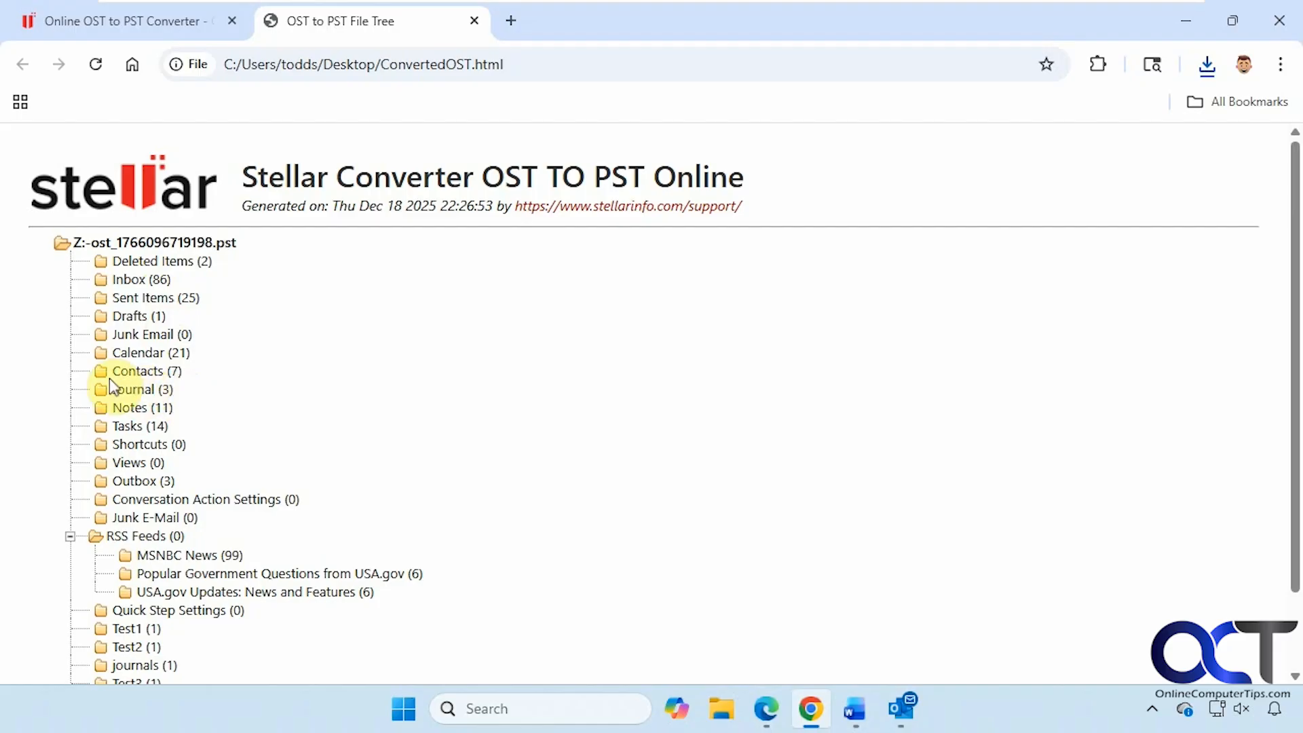
# Step: Review the mailbox folder tree in the preview and return to the converter page
pyautogui.scroll(-1, 196, 451)
pyautogui.scroll(1, 192, 444)
pyautogui.click(159, 24)
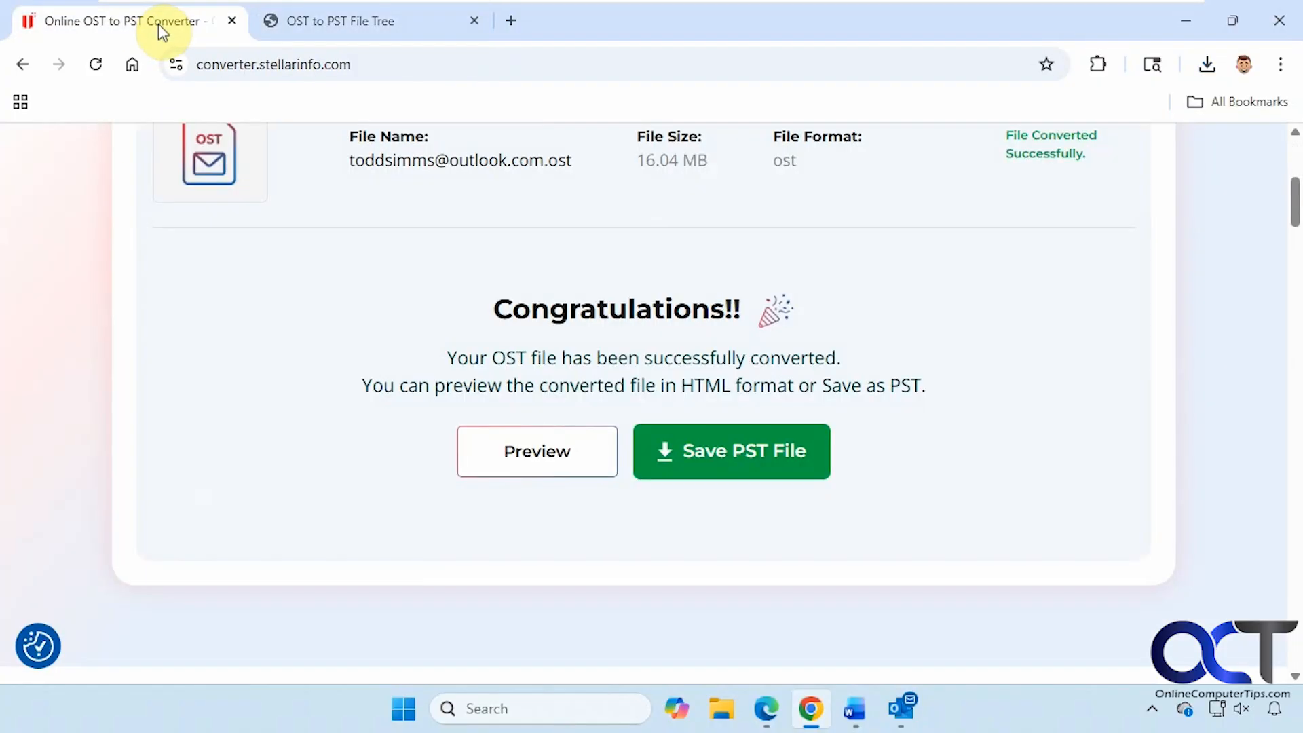
# Step: Download the converted PST under the Free plan and save it to the Desktop as Converted.pst
pyautogui.click(706, 463)
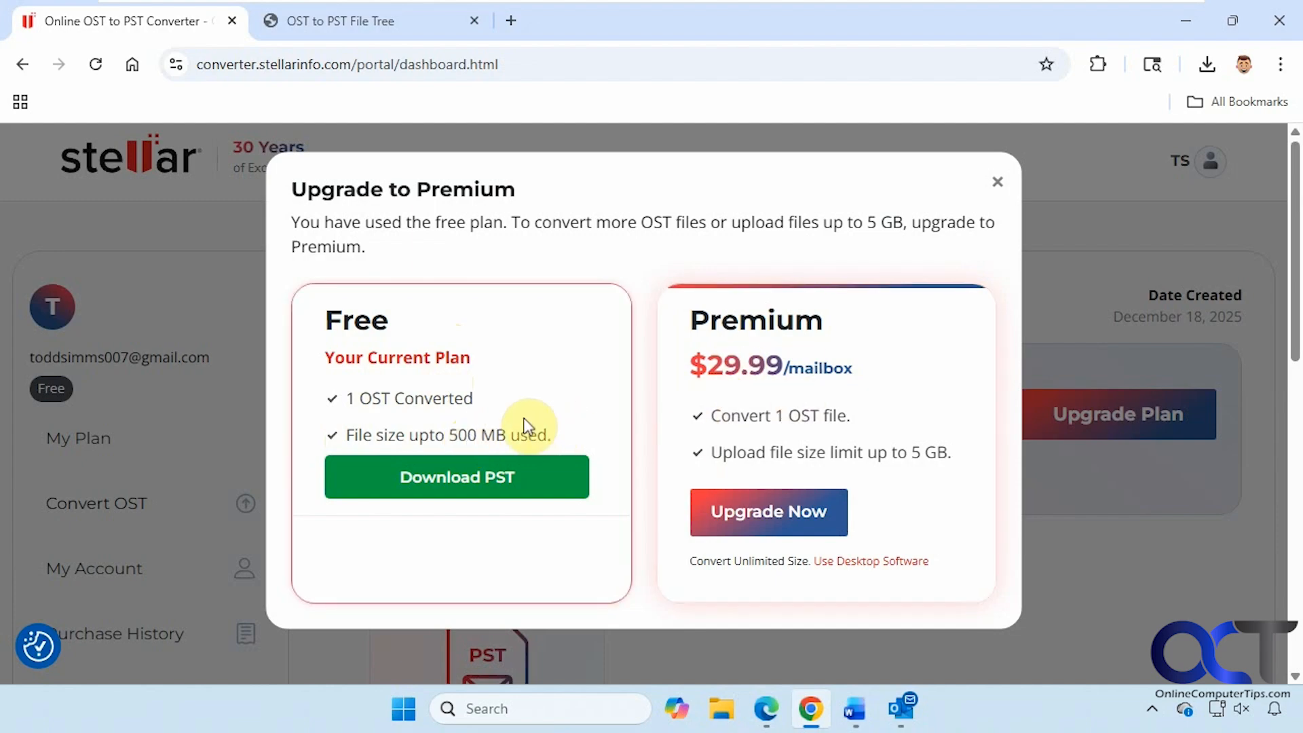
pyautogui.click(477, 486)
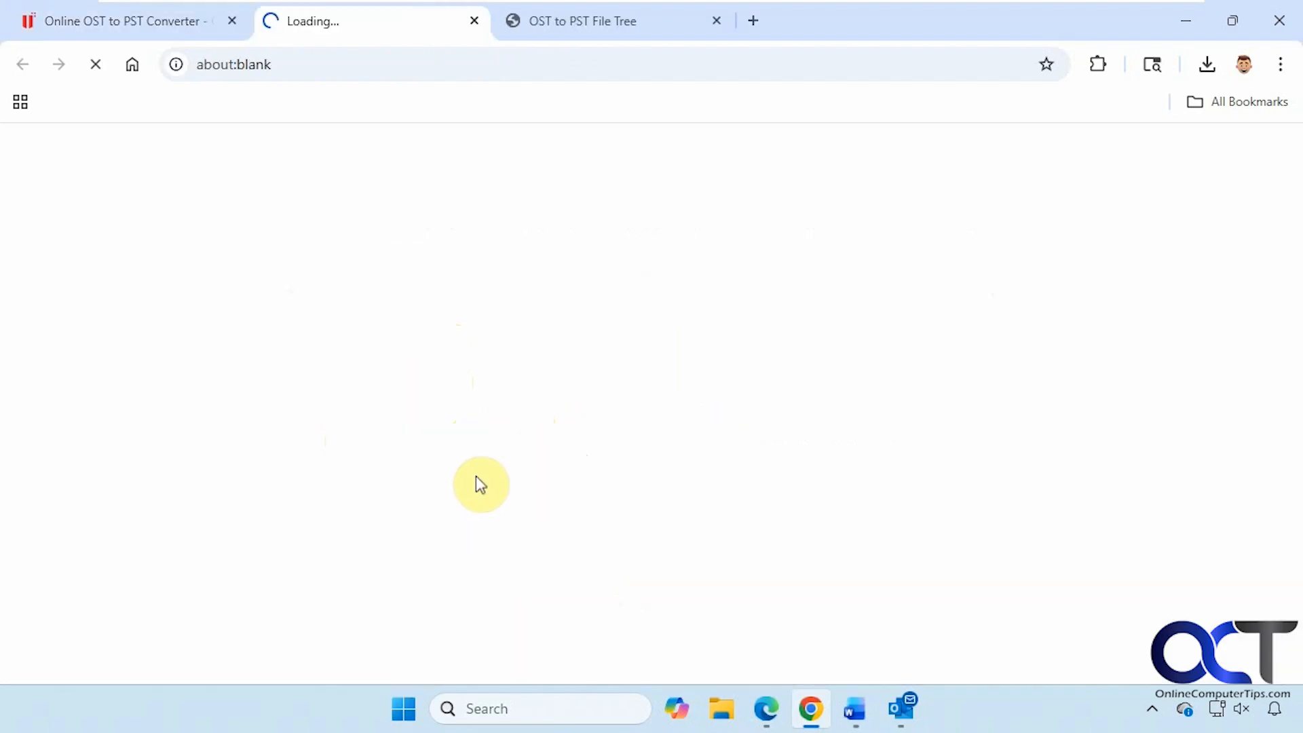
pyautogui.click(97, 275)
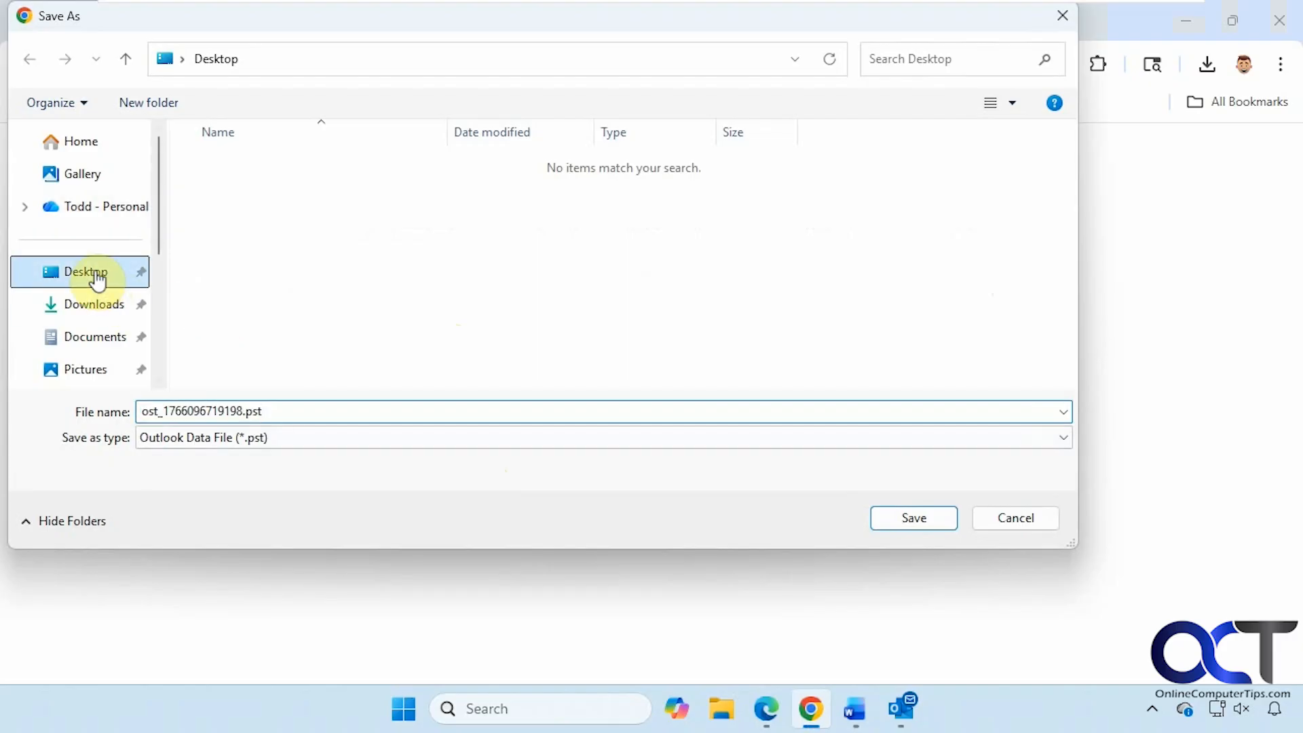
pyautogui.click(240, 410)
pyautogui.click(237, 412)
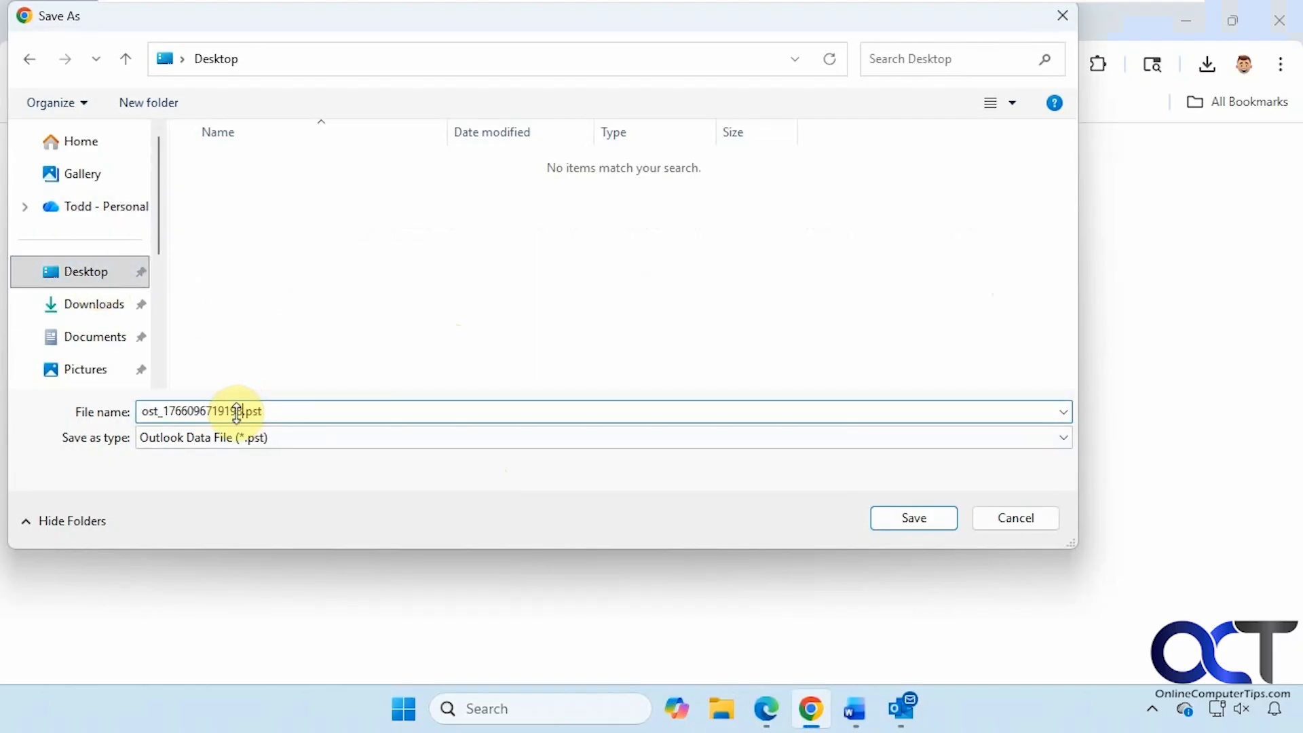
pyautogui.doubleClick(237, 411)
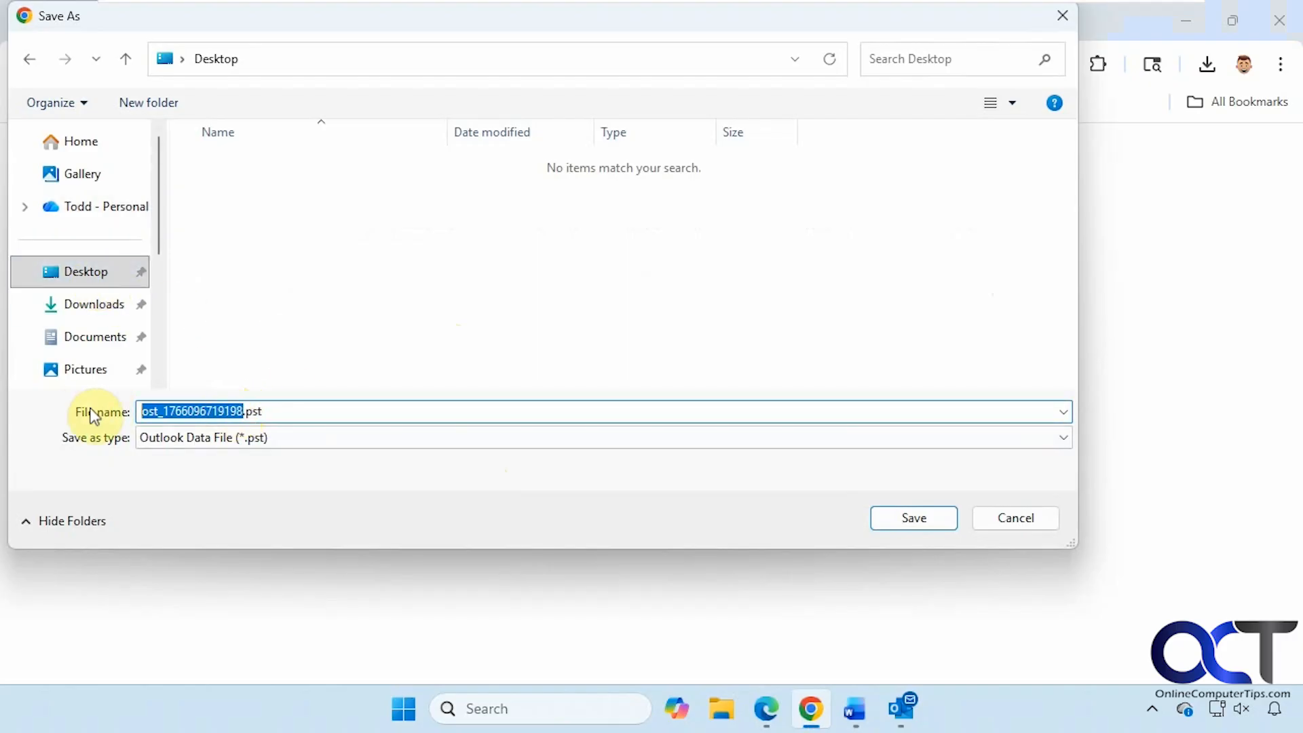
pyautogui.write('Convert')
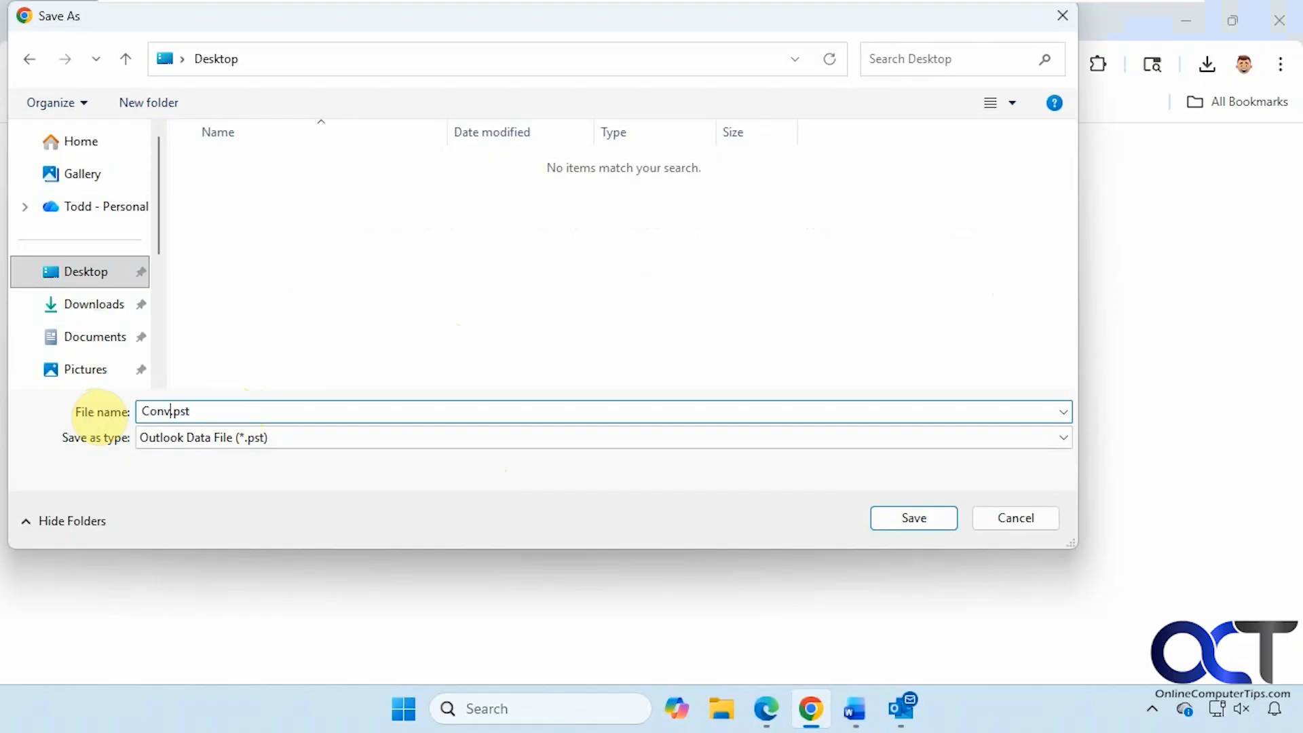
pyautogui.write('ed')
pyautogui.click(913, 518)
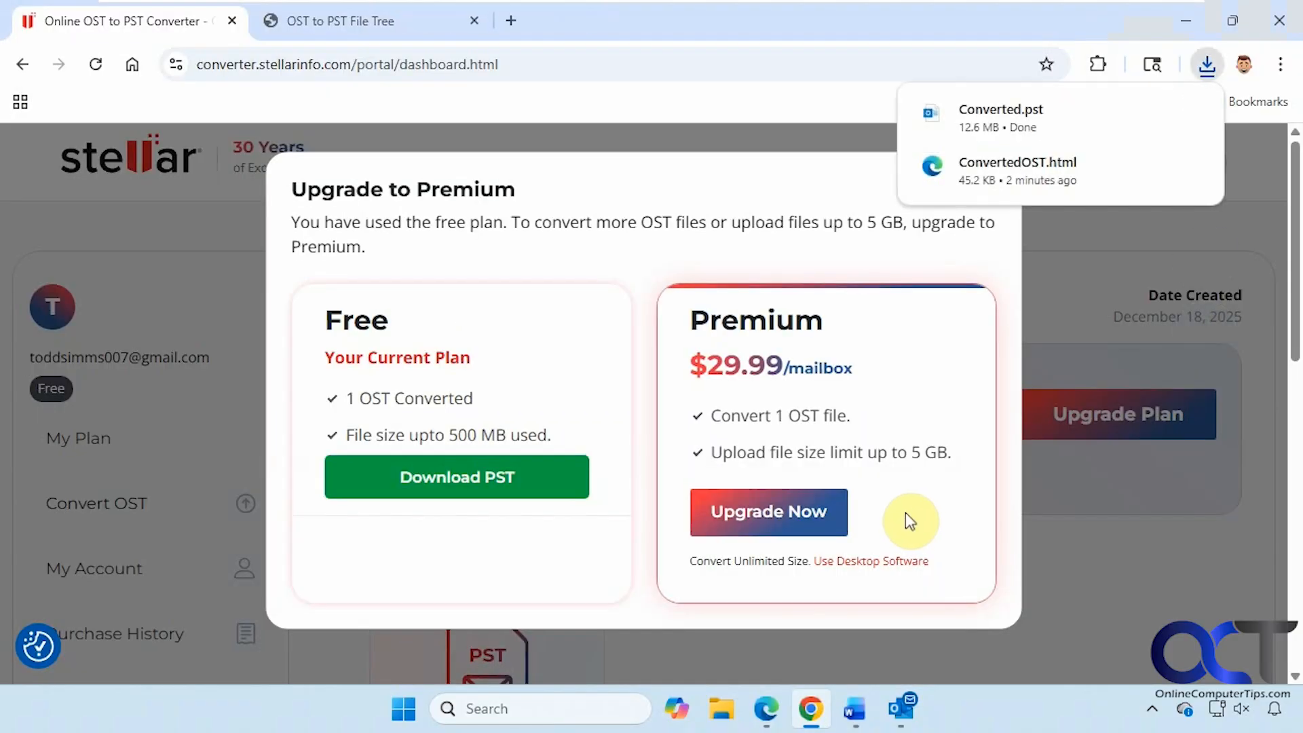
# Step: Minimize Chrome, switch to Outlook, and open the Outlook data file Converted.pst from the Desktop
pyautogui.click(1188, 21)
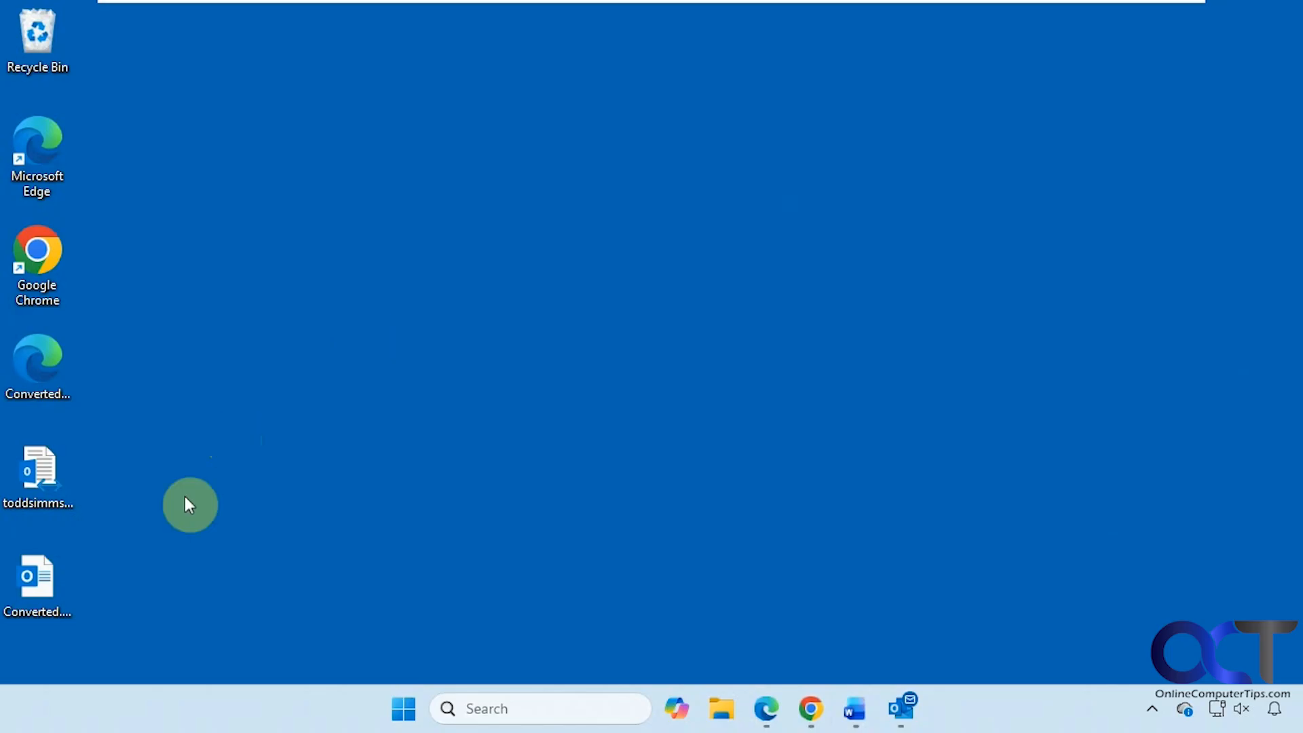
pyautogui.click(42, 581)
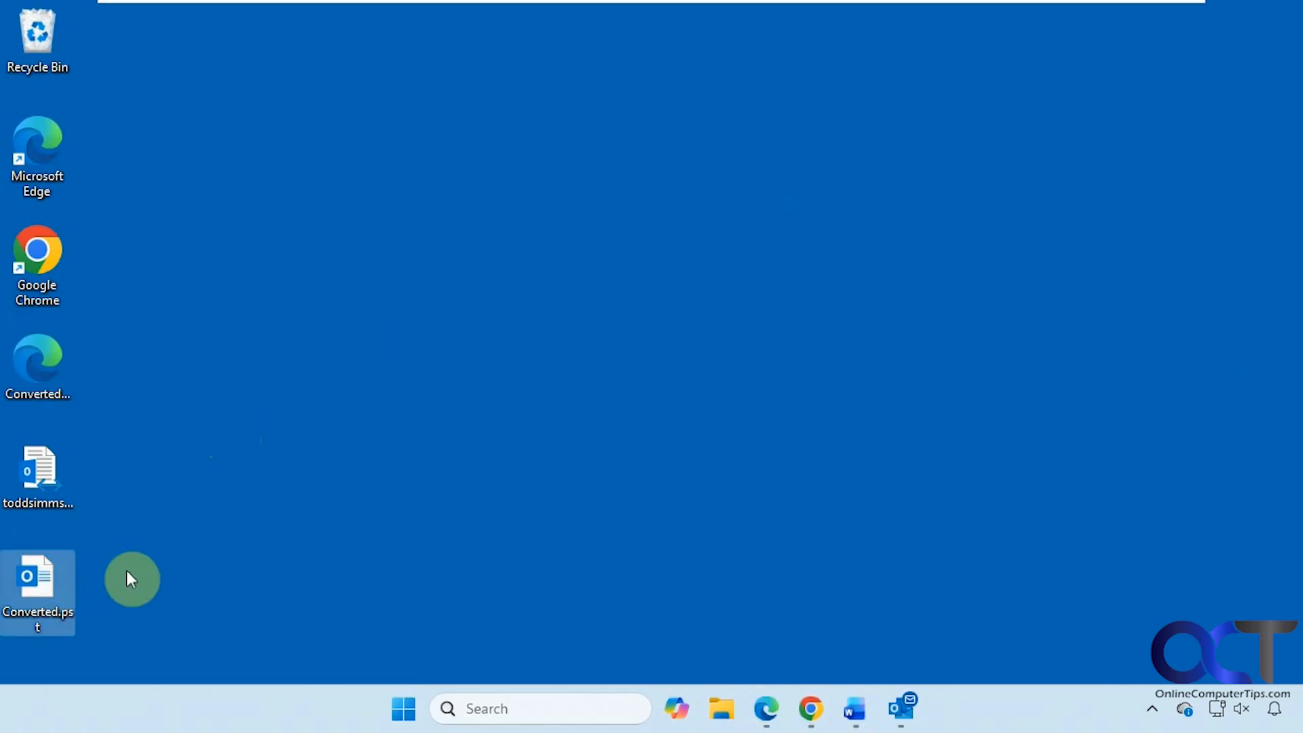
pyautogui.click(907, 706)
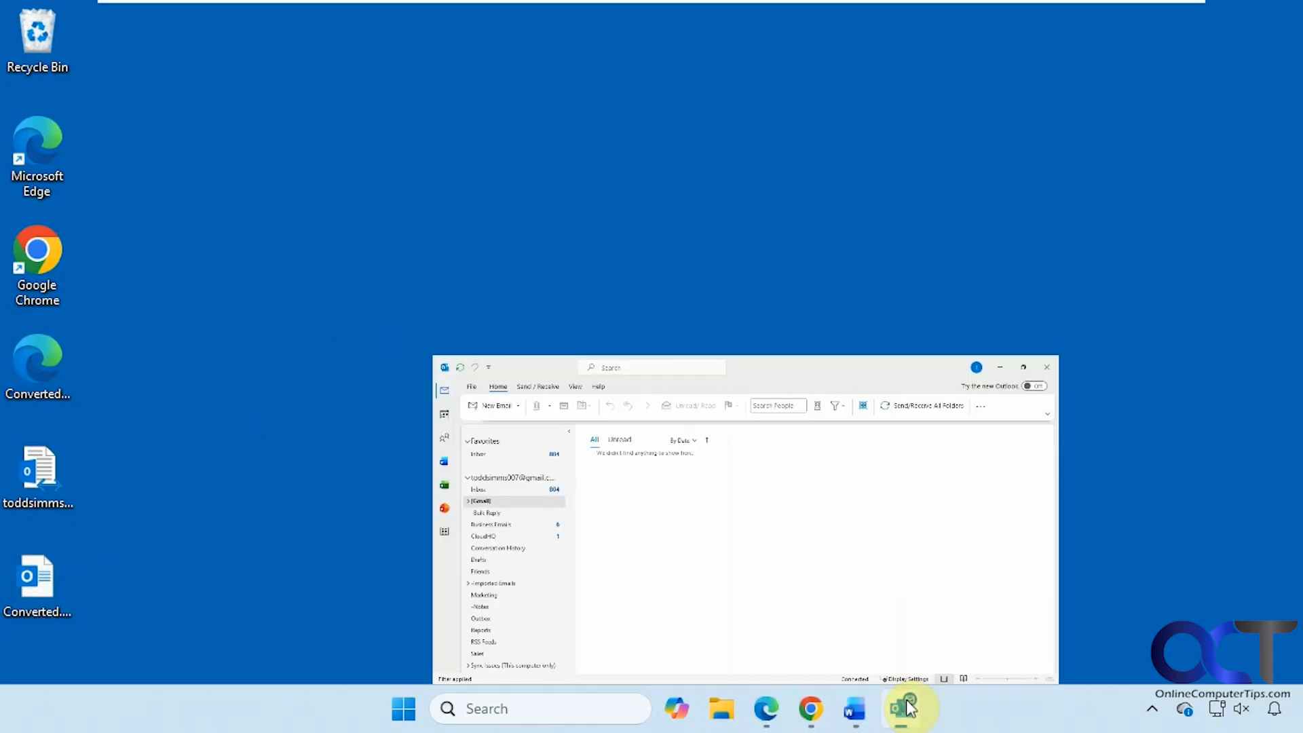
pyautogui.click(76, 63)
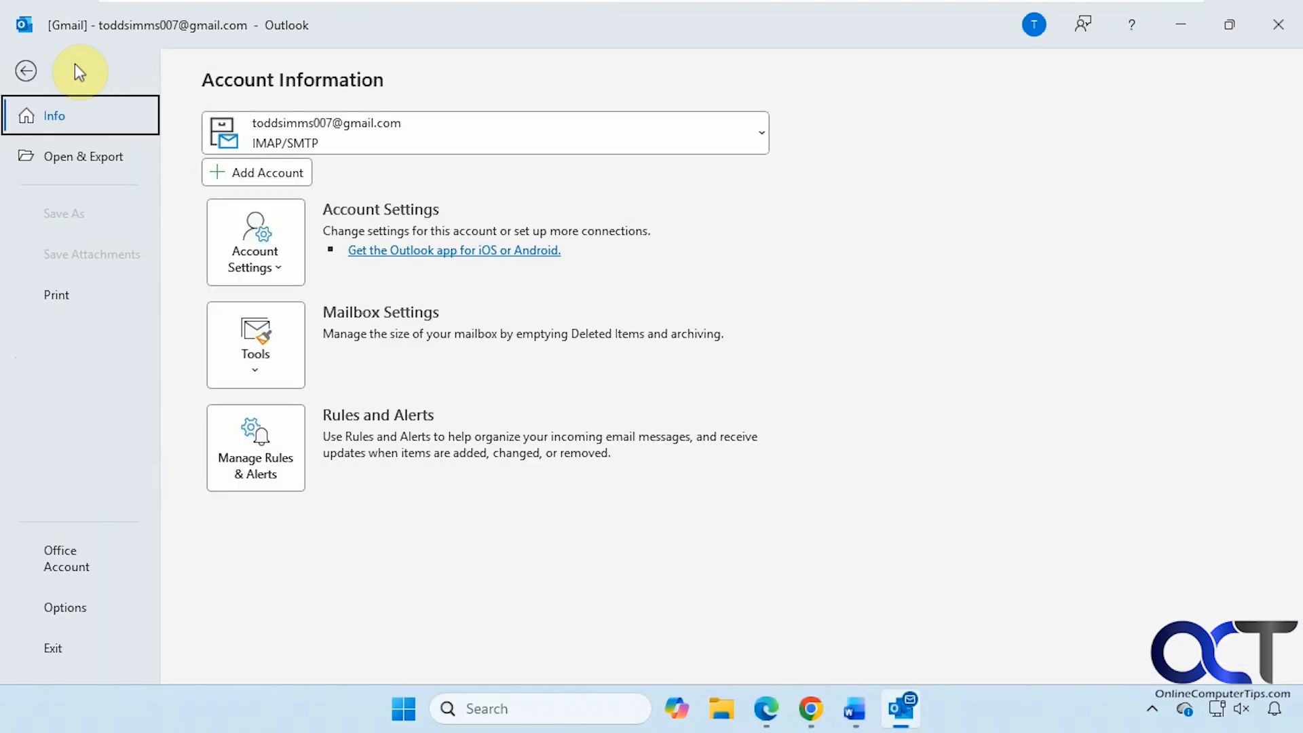
pyautogui.click(94, 161)
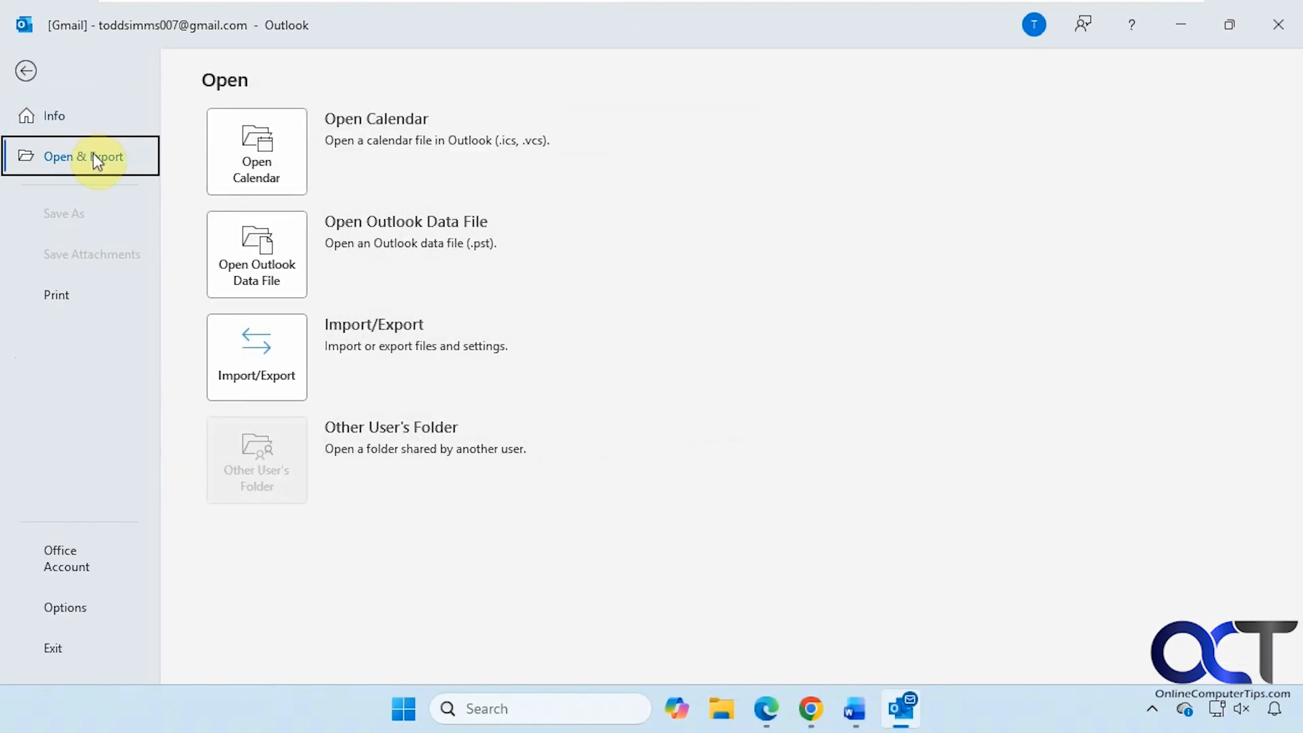
pyautogui.click(256, 256)
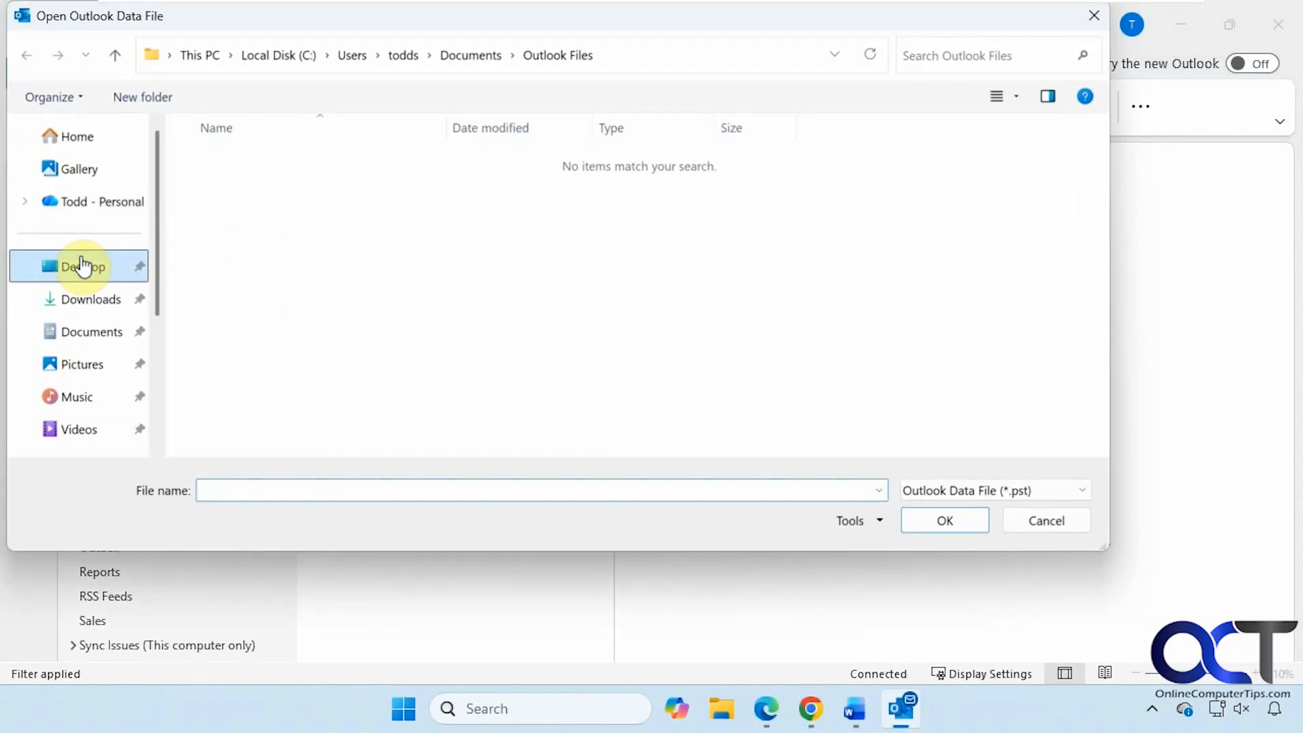
pyautogui.click(81, 265)
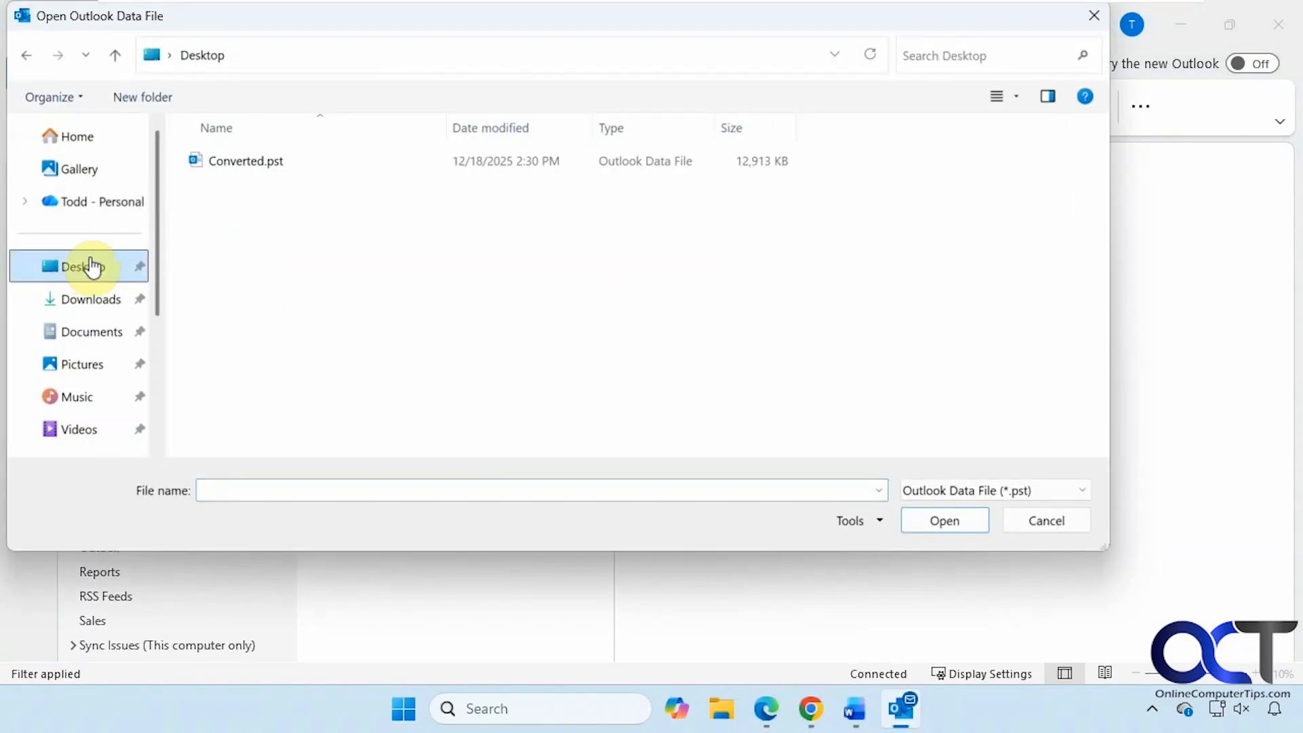
pyautogui.doubleClick(243, 163)
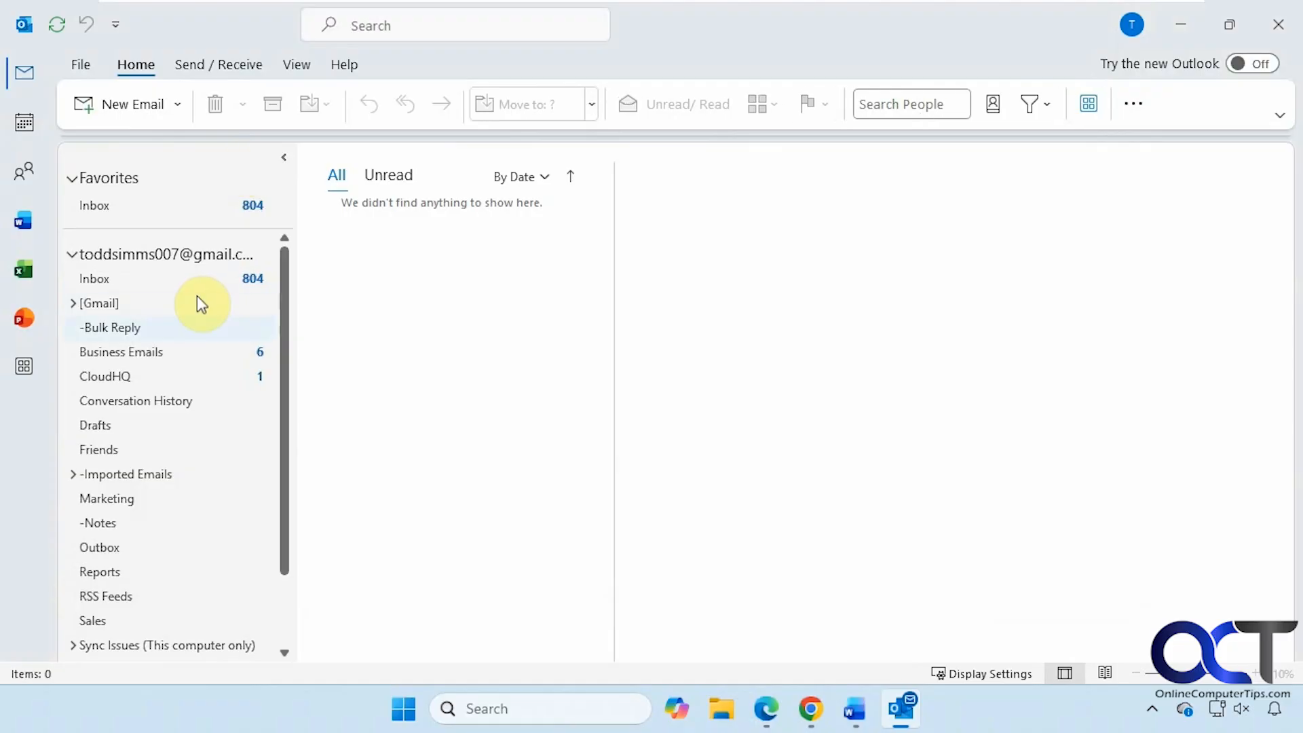
# Step: Examine the imported Personal folders and their Inbox messages in the folder list, and minimize Outlook
pyautogui.scroll(-2, 203, 380)
pyautogui.click(70, 630)
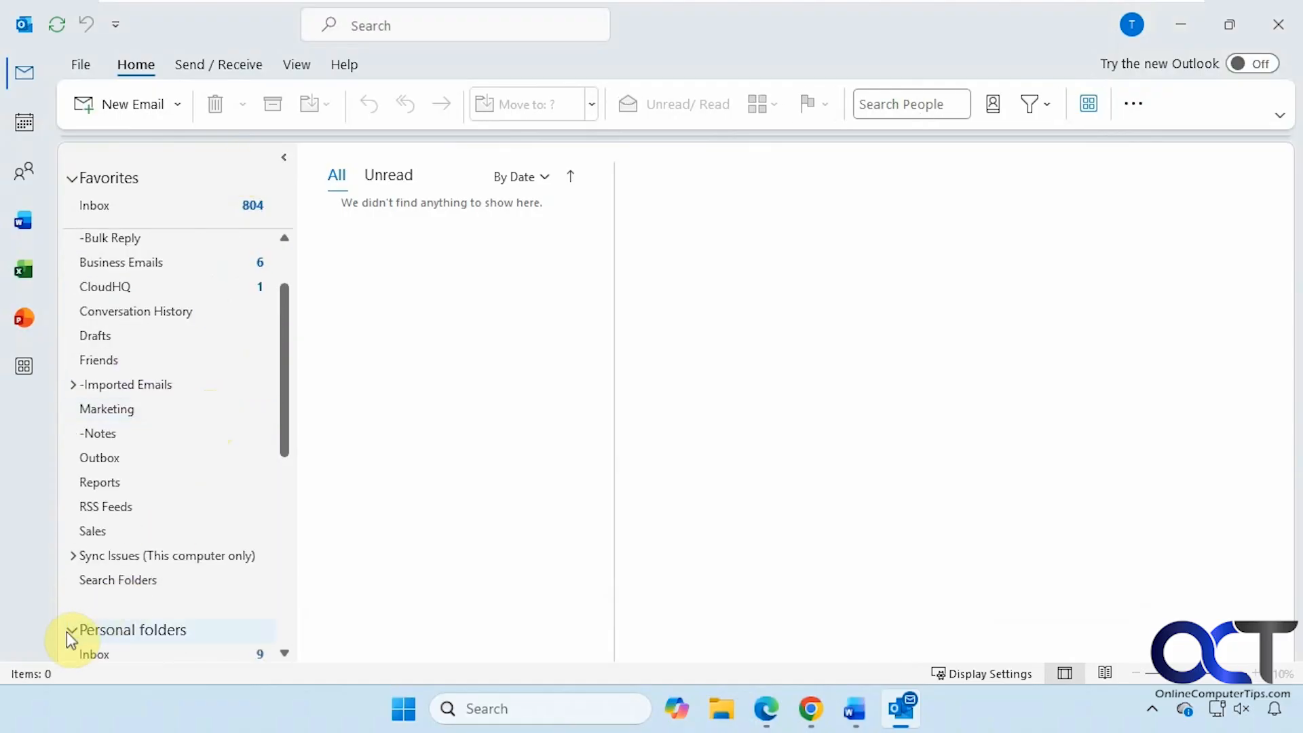
pyautogui.scroll(-2, 107, 616)
pyautogui.scroll(-3, 106, 614)
pyautogui.click(124, 460)
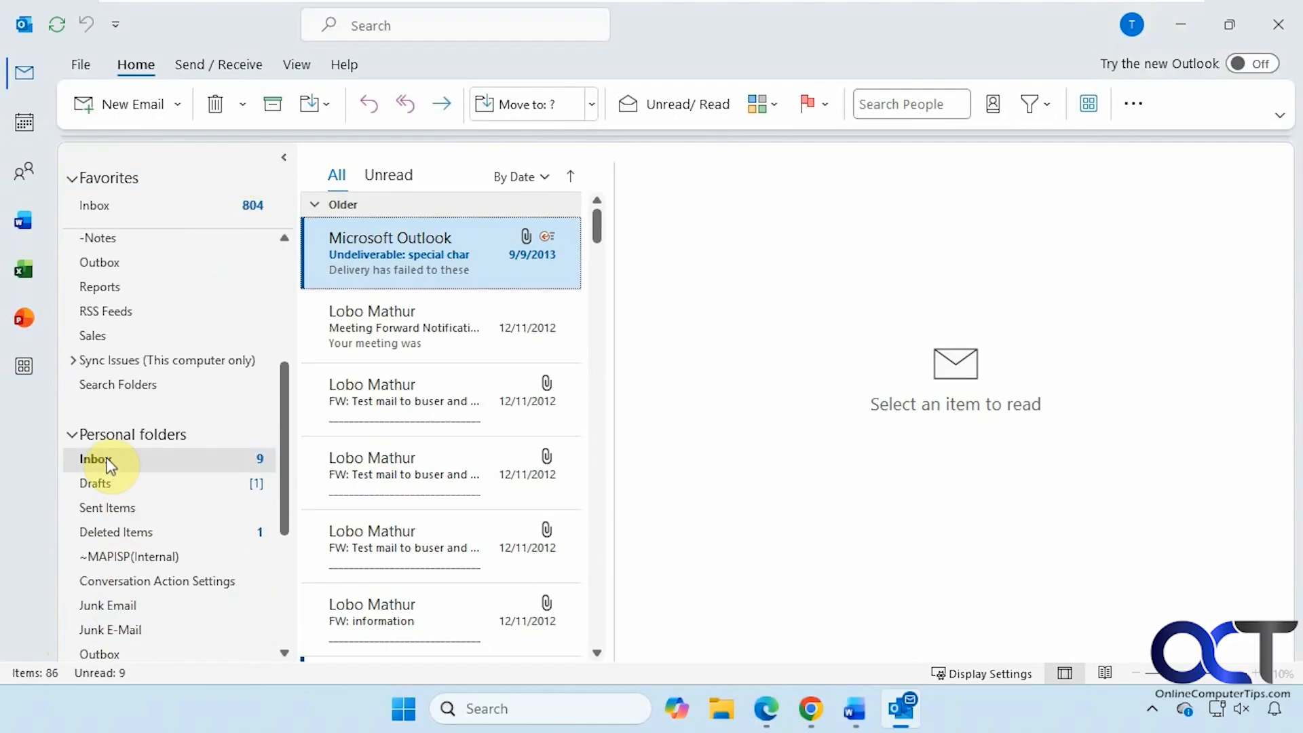
pyautogui.scroll(-4, 121, 473)
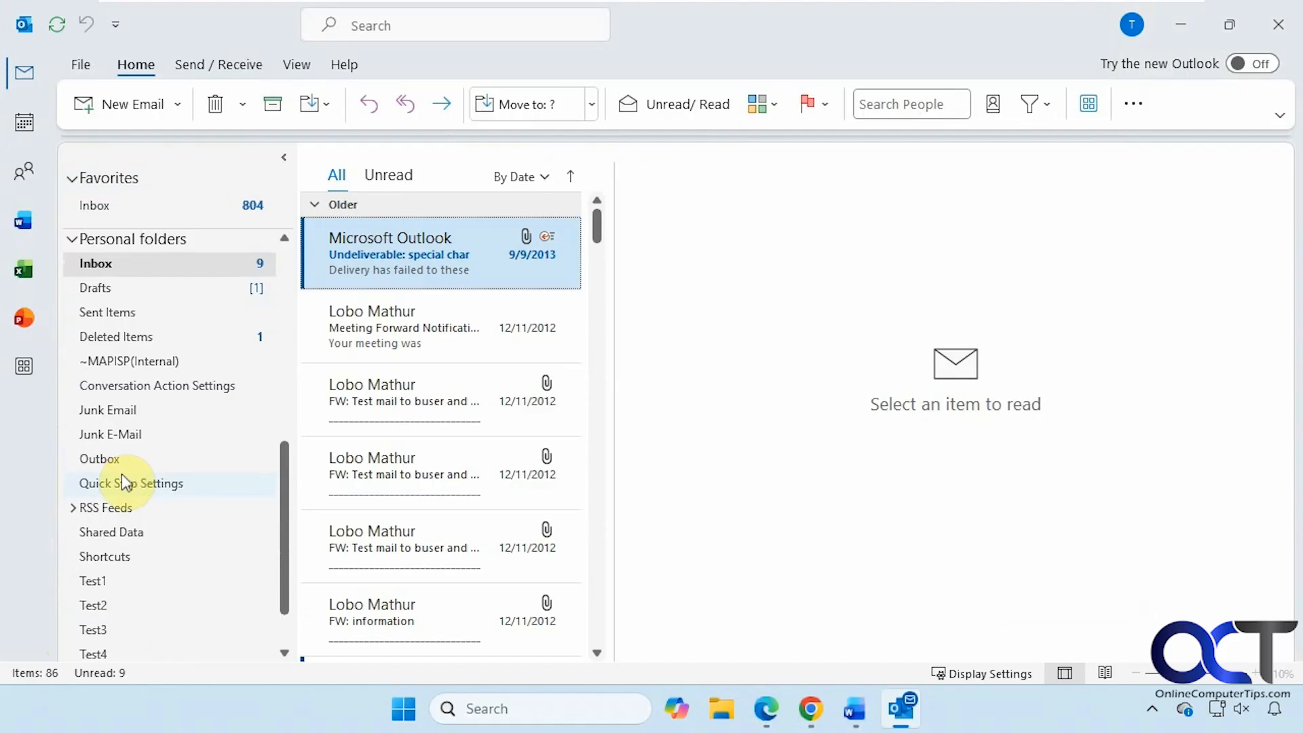
pyautogui.scroll(3, 121, 474)
pyautogui.scroll(3, 121, 482)
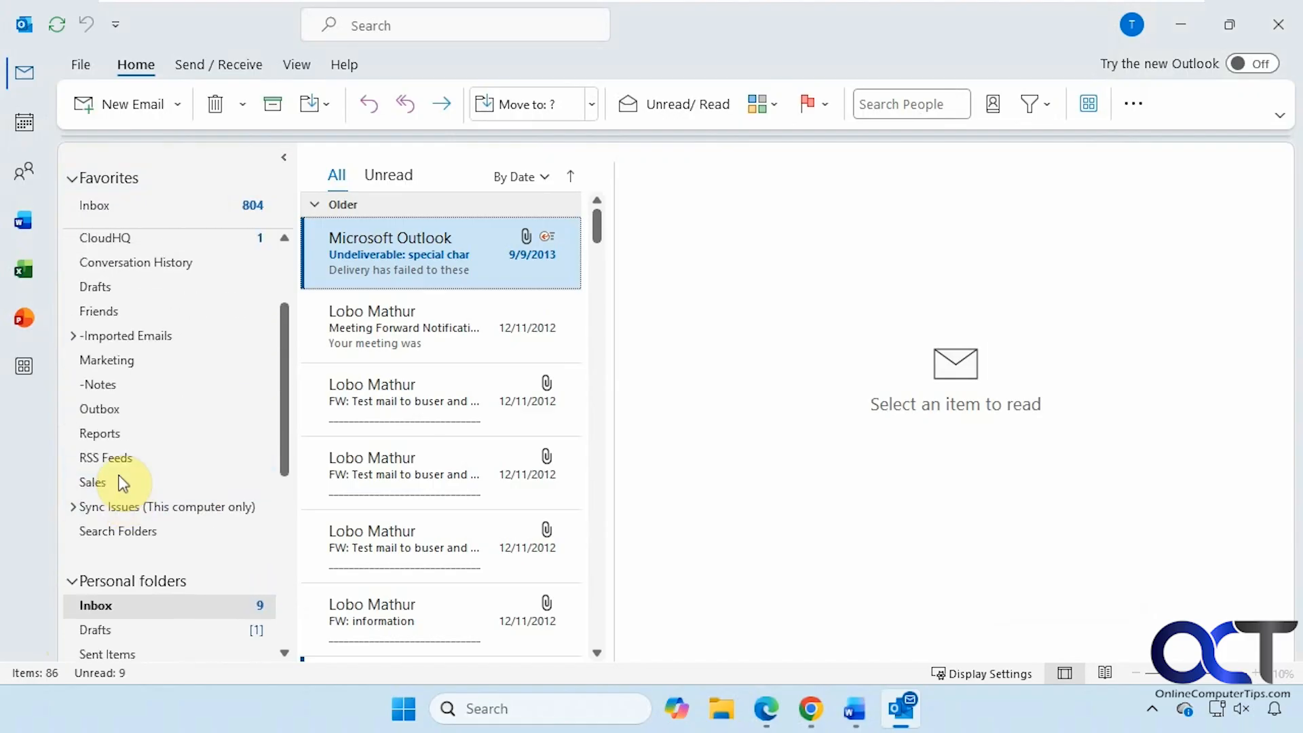
pyautogui.click(1178, 30)
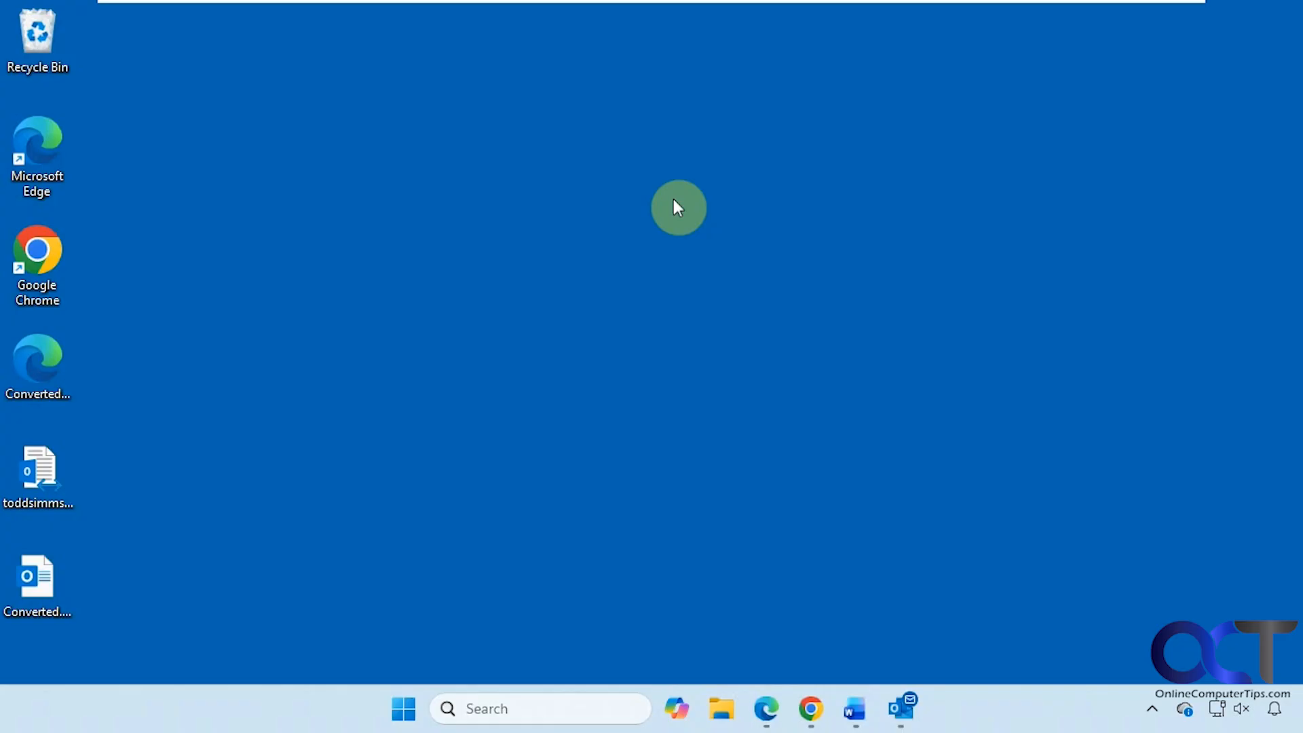
# Step: Switch back to Chrome, dismiss the Upgrade to Premium offer, and return to the converter's home page
pyautogui.click(813, 706)
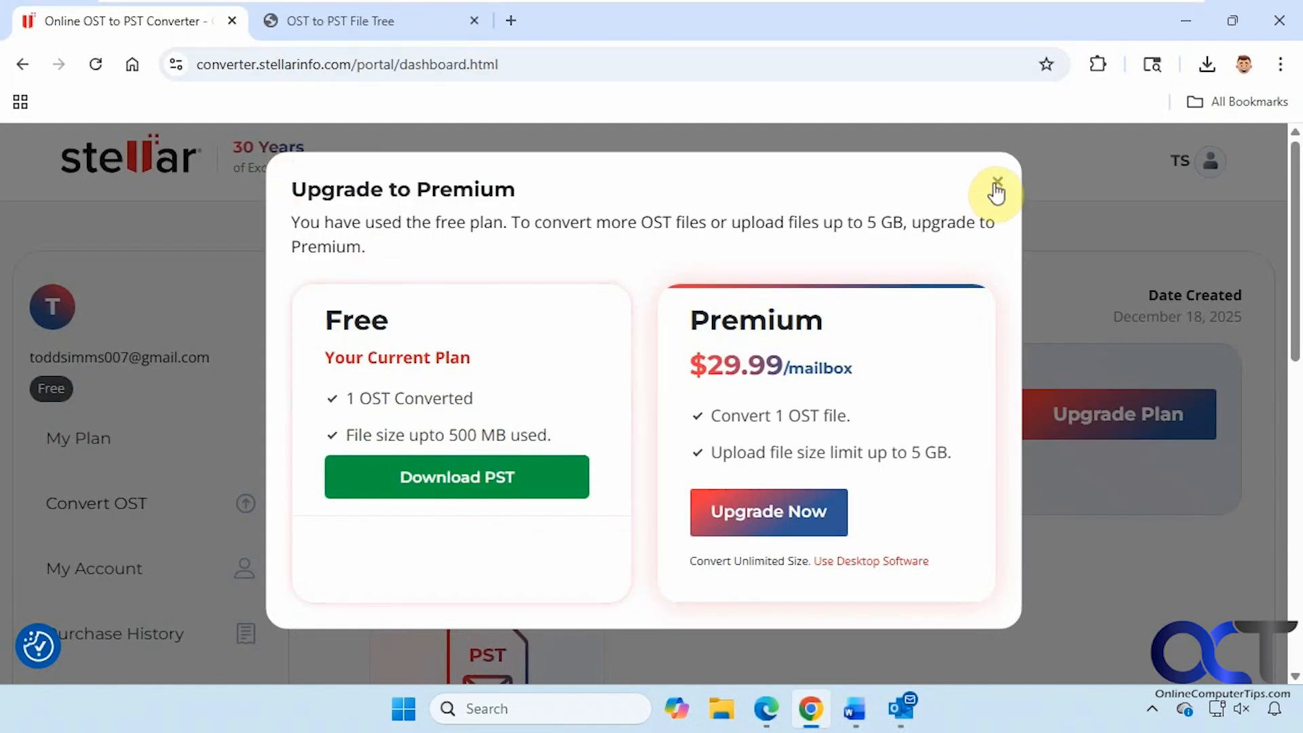
pyautogui.click(997, 182)
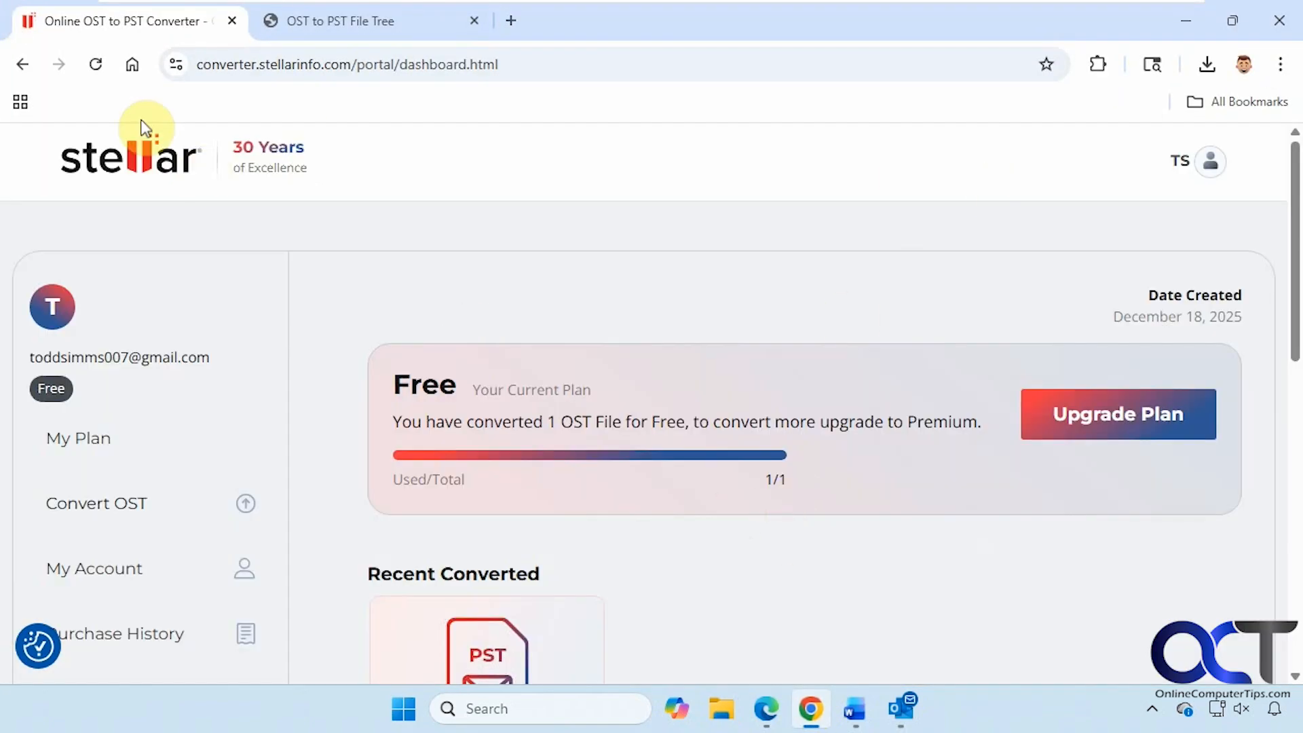
pyautogui.rightClick(26, 66)
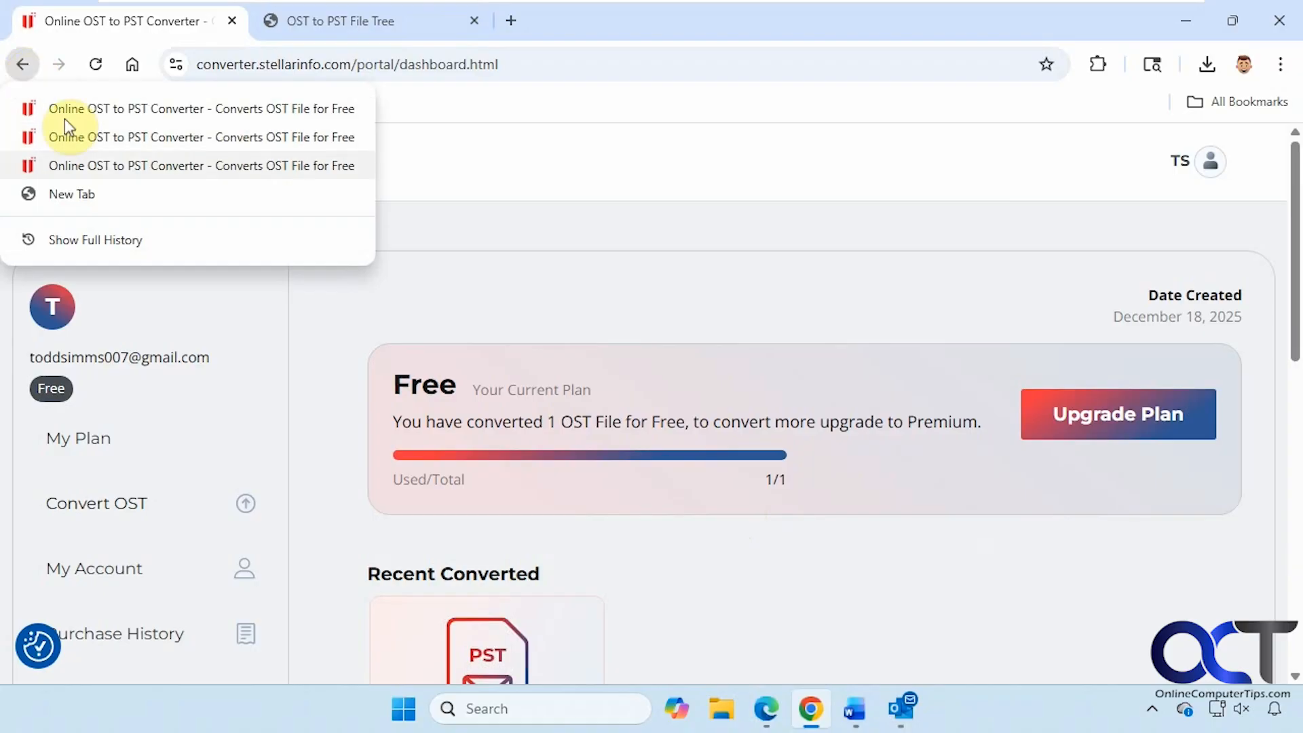
pyautogui.click(88, 165)
# Step: Review the converter's benefits and compare the prices and limits of the Free, Premium and Desktop plans
pyautogui.scroll(-20, 689, 486)
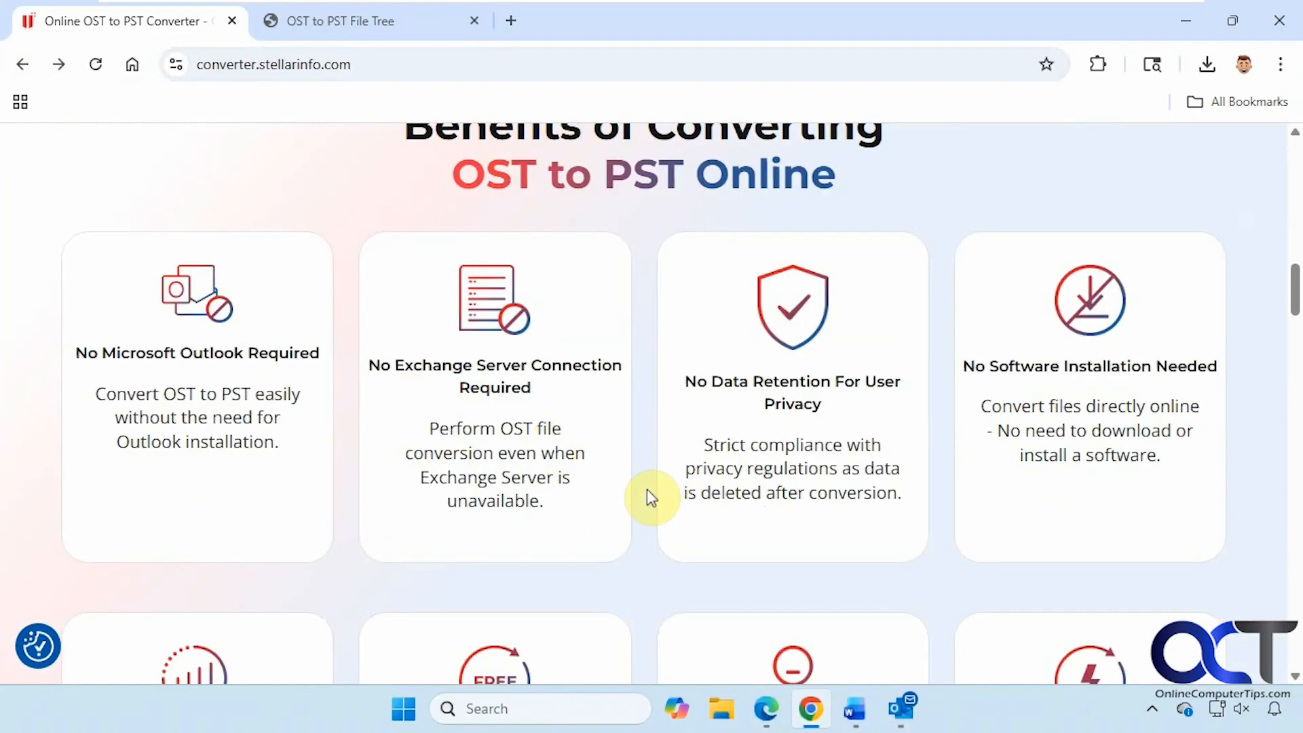
pyautogui.scroll(-6, 647, 489)
pyautogui.scroll(-10, 646, 496)
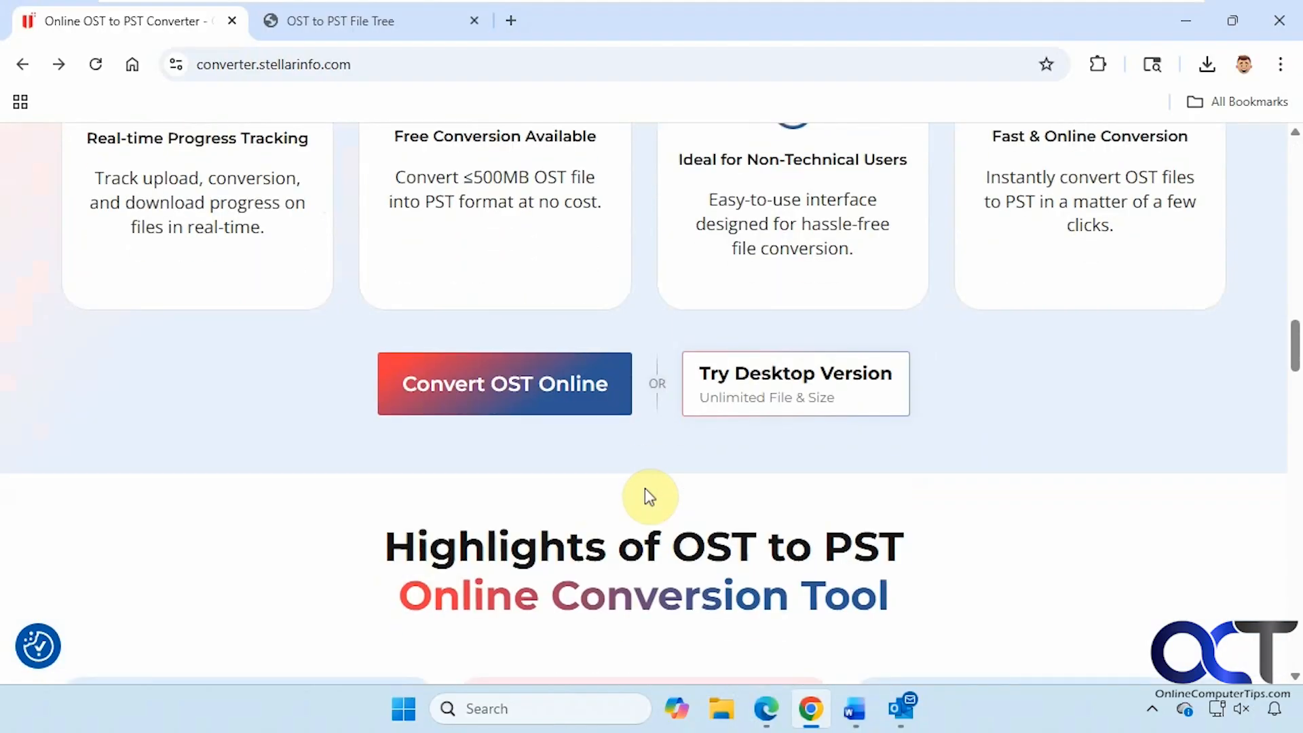
pyautogui.scroll(-7, 646, 495)
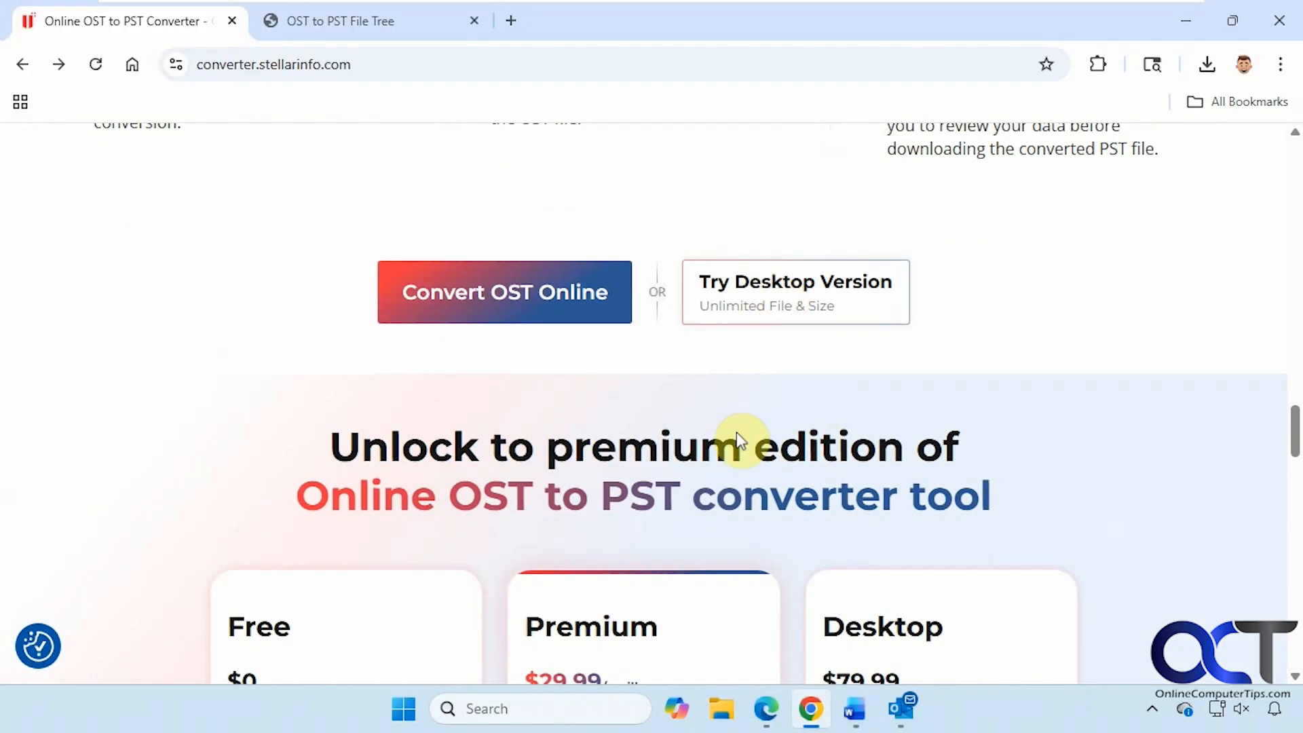
pyautogui.scroll(-4, 700, 445)
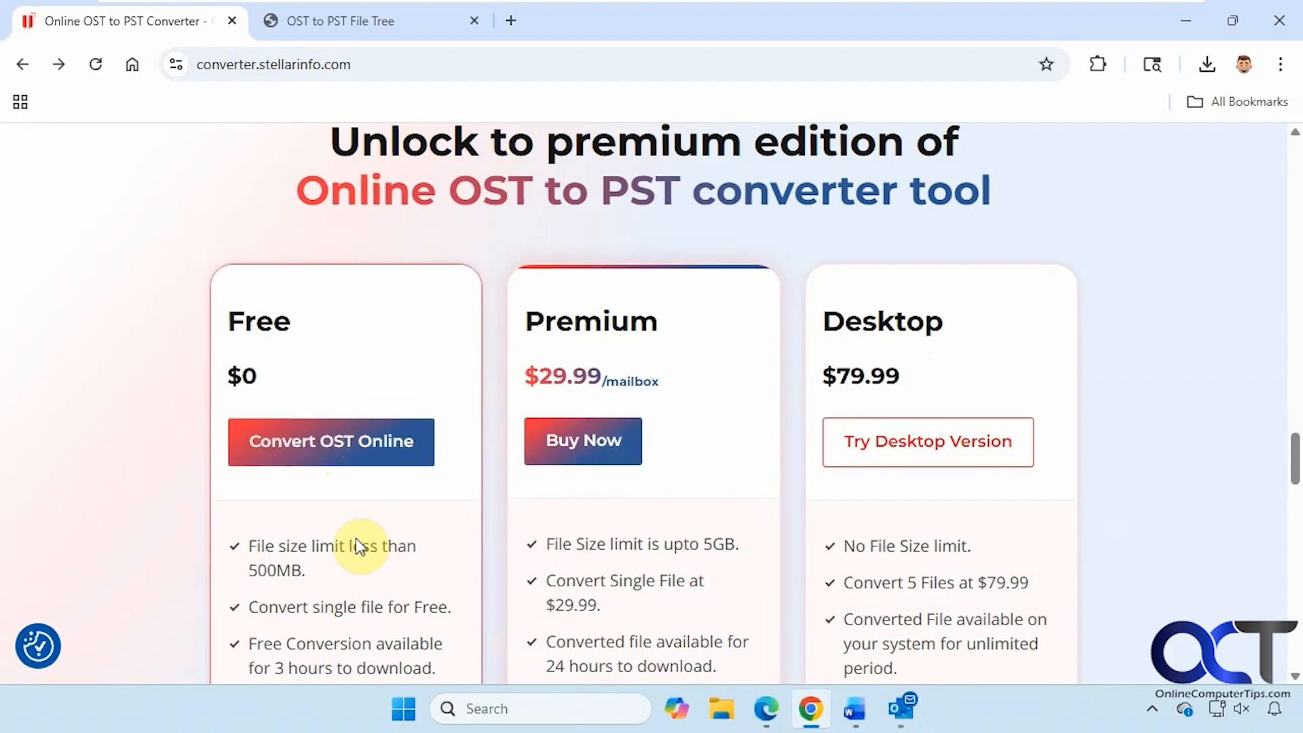
pyautogui.scroll(-1, 360, 533)
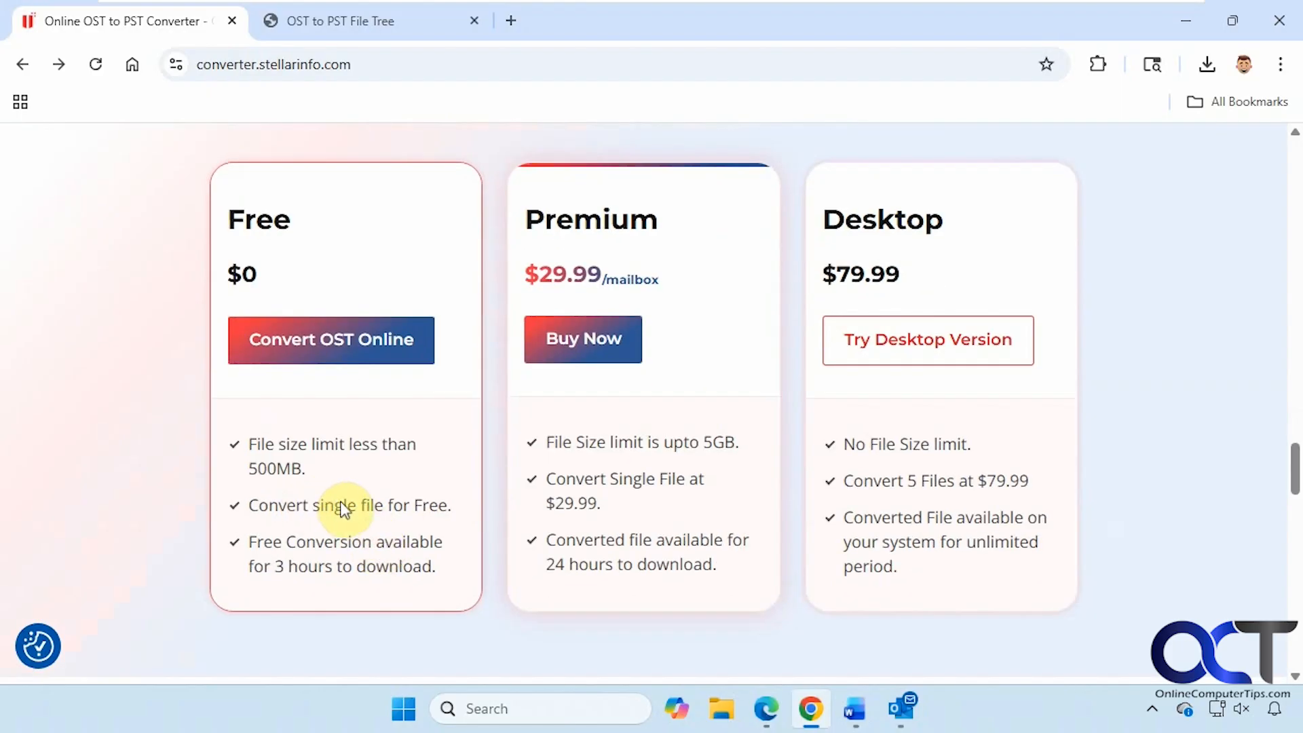